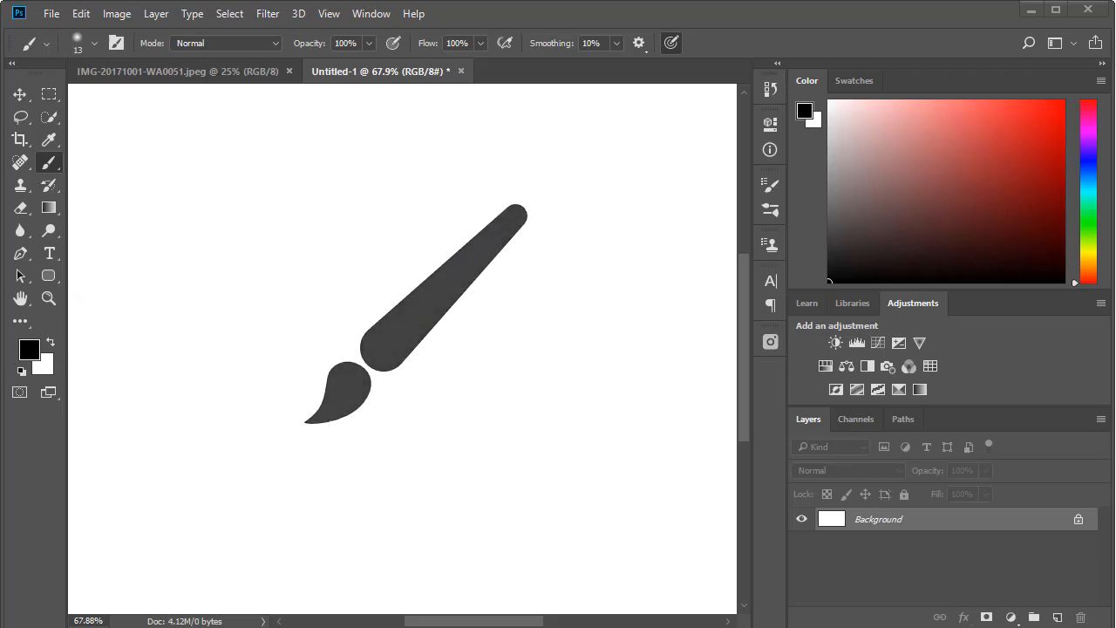
Step: Activate the Brush tool, enlarge its tip to about 193 px and adjust its hardness interactively on the canvas
key(v)
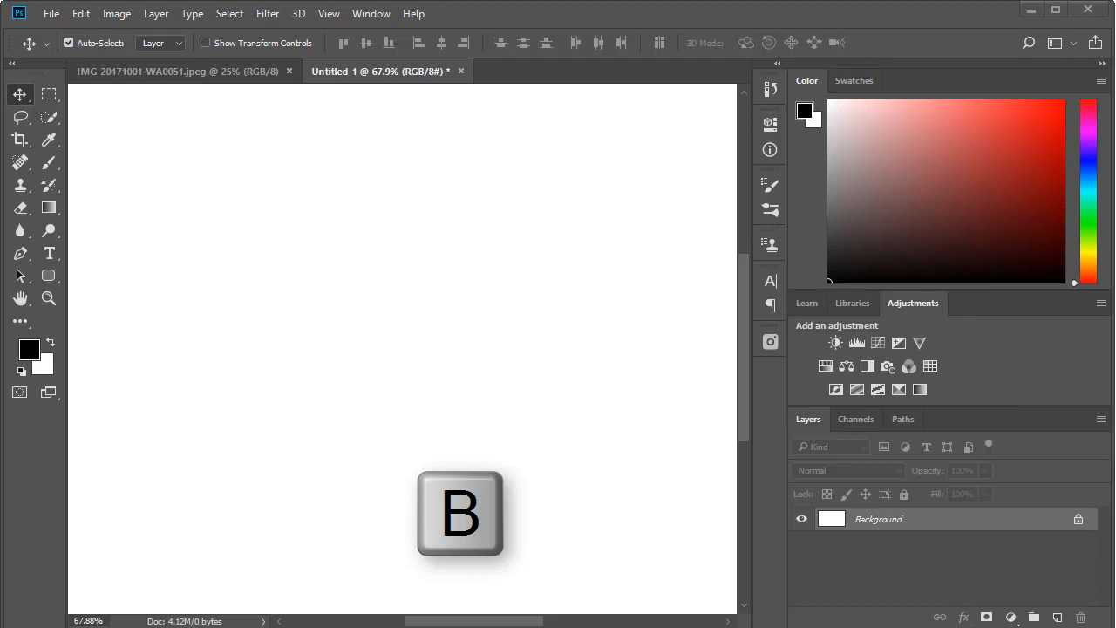
key(b)
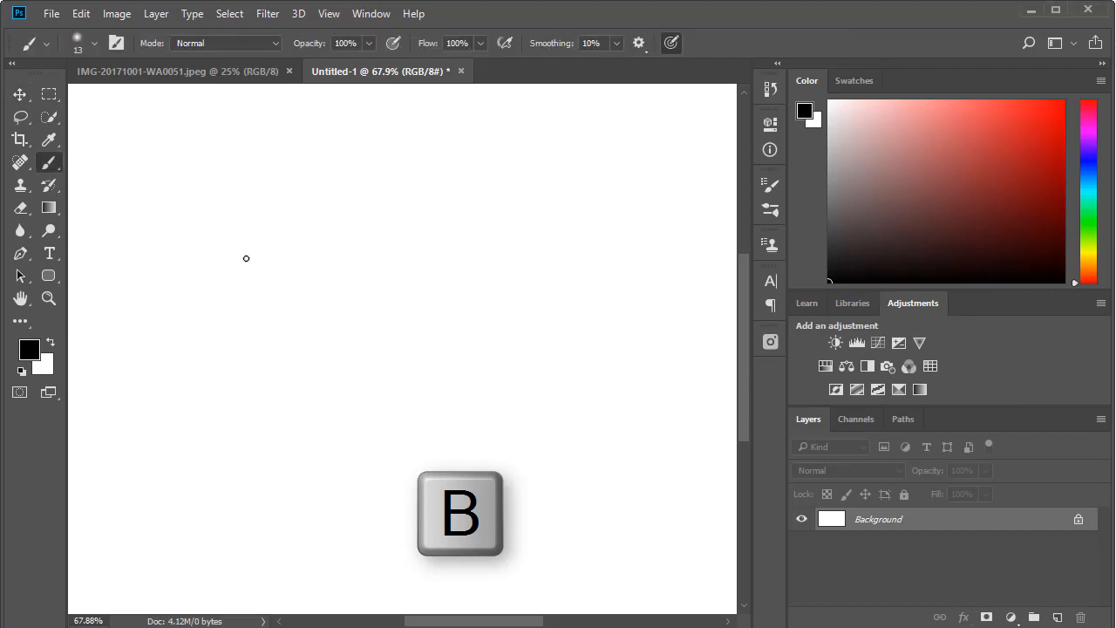
key(alt)
mouse_move(241, 263)
mouse_down()
mouse_move(239, 274)
mouse_move(261, 279)
mouse_move(309, 279)
mouse_move(289, 274)
mouse_up()
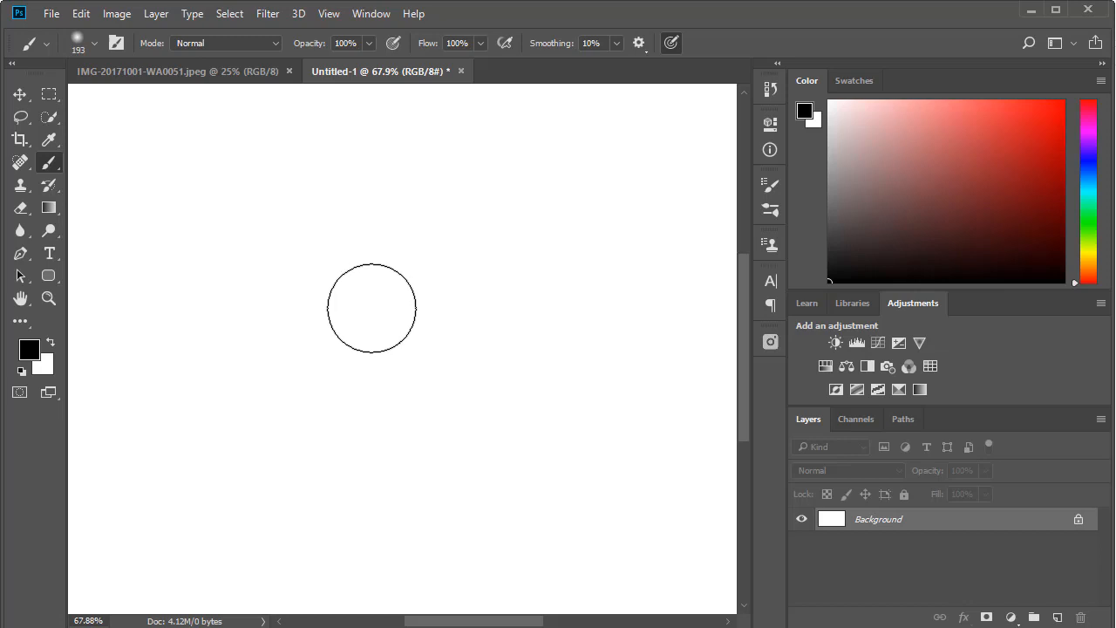
alt+right_click(381, 320)
mouse_move(370, 233)
mouse_down()
mouse_move(373, 364)
mouse_move(363, 291)
mouse_move(360, 366)
mouse_up()
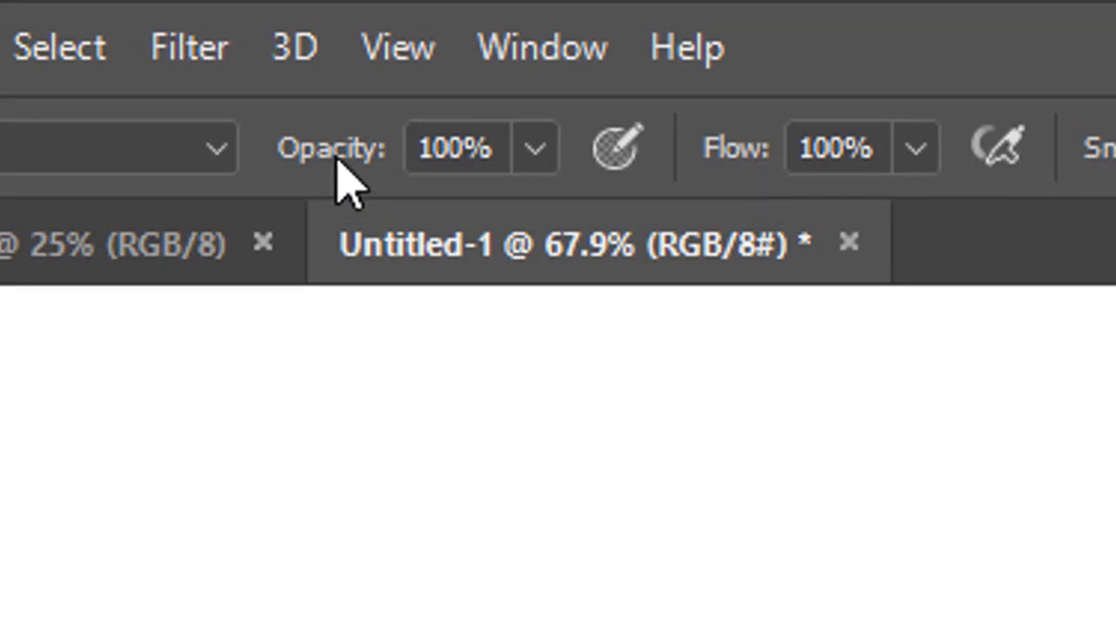
Step: Set the brush opacity to 13% and paint one continuous, overlapping horizontal grey band across the upper canvas
mouse_move(301, 155)
mouse_down()
mouse_move(341, 153)
mouse_move(87, 158)
mouse_move(100, 178)
mouse_up()
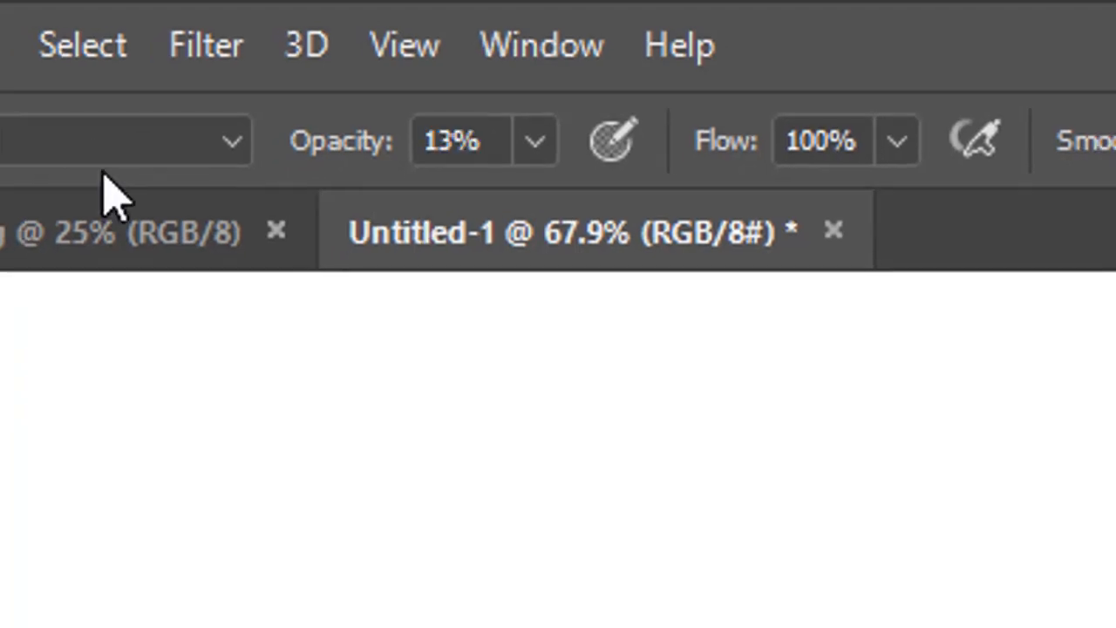
drag(36, 494, 632, 485)
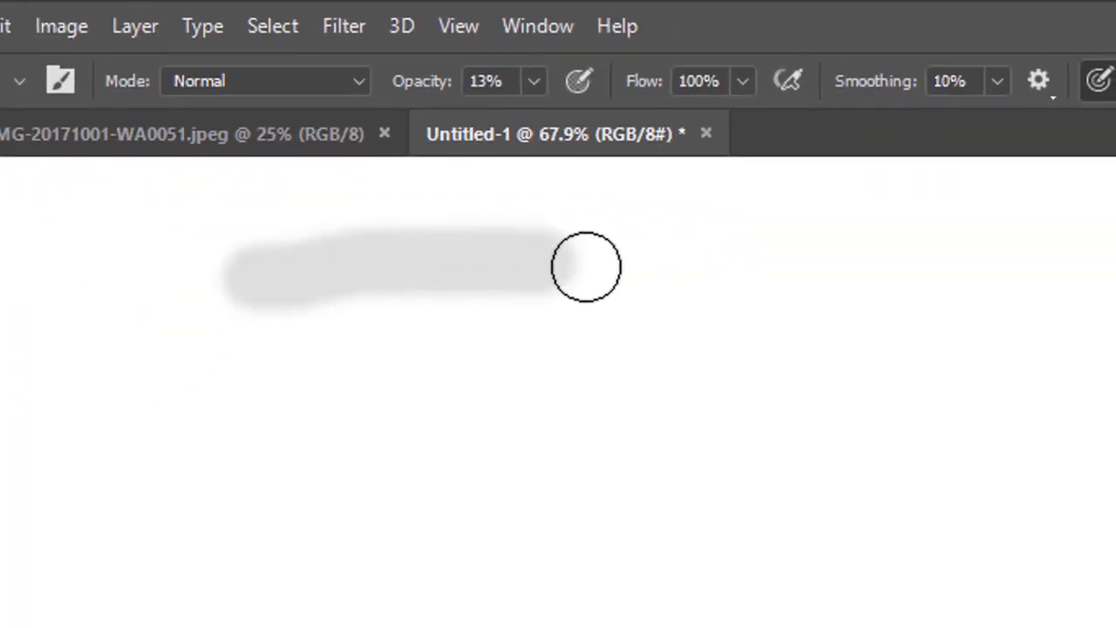
drag(586, 266, 652, 271)
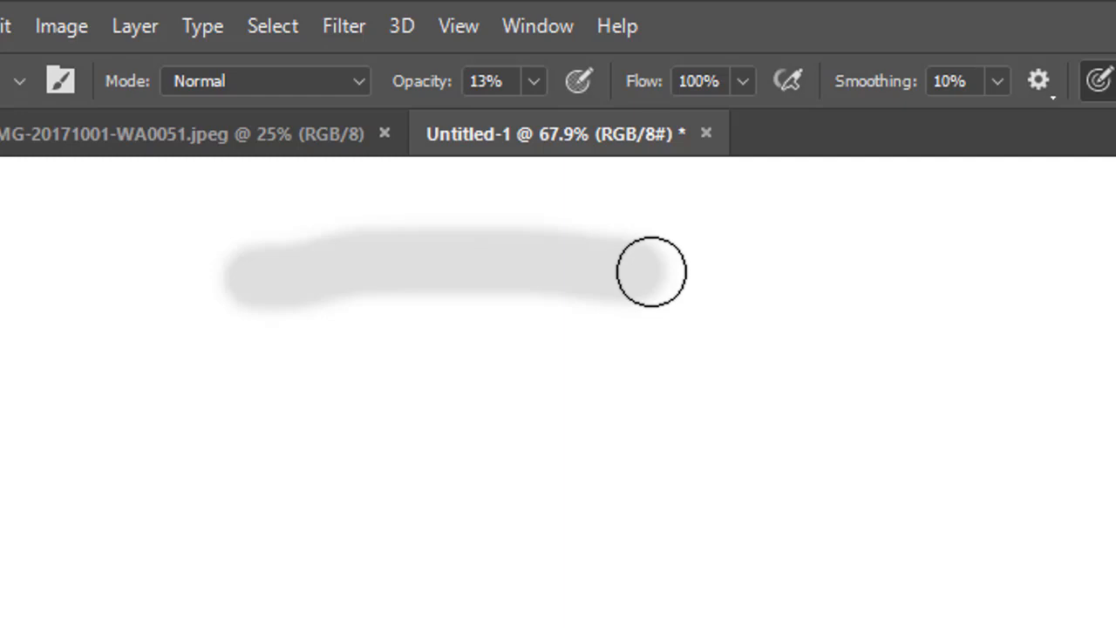
mouse_move(652, 271)
mouse_down()
mouse_move(244, 266)
mouse_move(701, 268)
mouse_move(281, 278)
mouse_move(711, 264)
mouse_up()
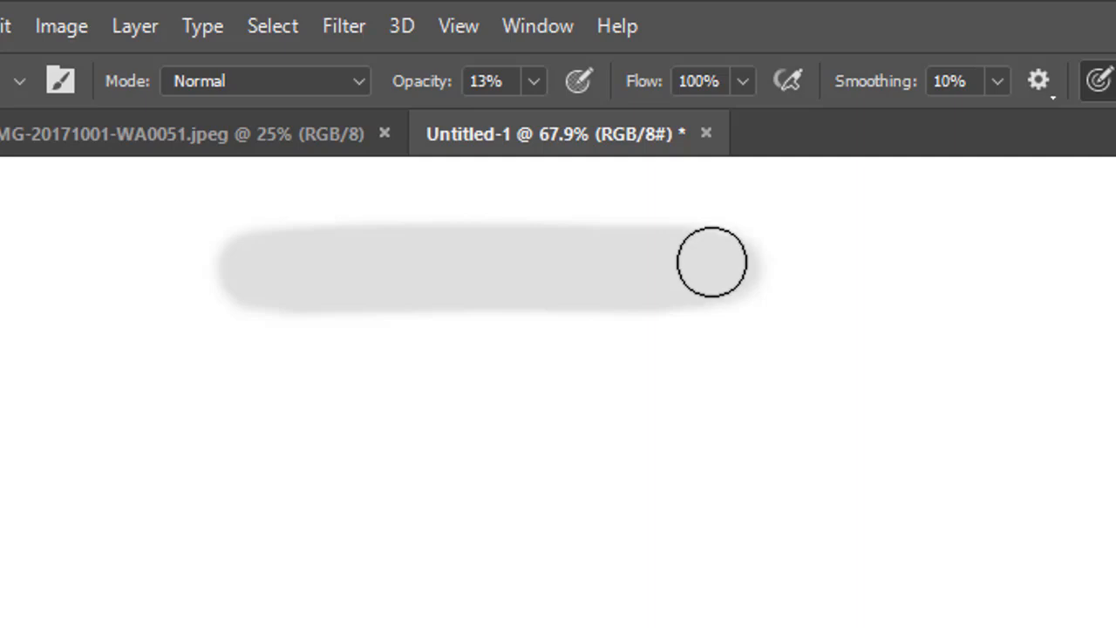
Step: Restore the brush opacity to 100%, lower the flow to 7% and paint a horizontal stroke below the grey band
drag(411, 93, 837, 87)
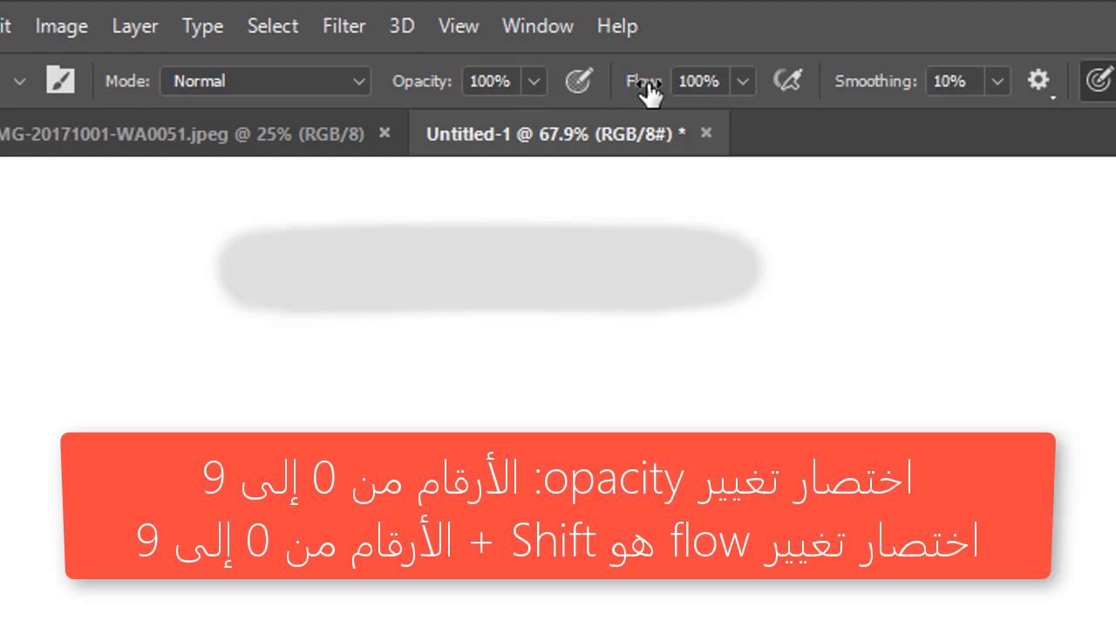
mouse_move(652, 91)
mouse_down()
mouse_move(480, 88)
mouse_move(489, 86)
mouse_up()
mouse_move(219, 395)
mouse_down()
mouse_move(758, 386)
mouse_move(294, 389)
mouse_move(737, 389)
mouse_move(364, 389)
mouse_move(705, 389)
mouse_move(547, 393)
mouse_move(392, 374)
mouse_move(787, 379)
mouse_move(274, 381)
mouse_move(764, 381)
mouse_move(364, 381)
mouse_up()
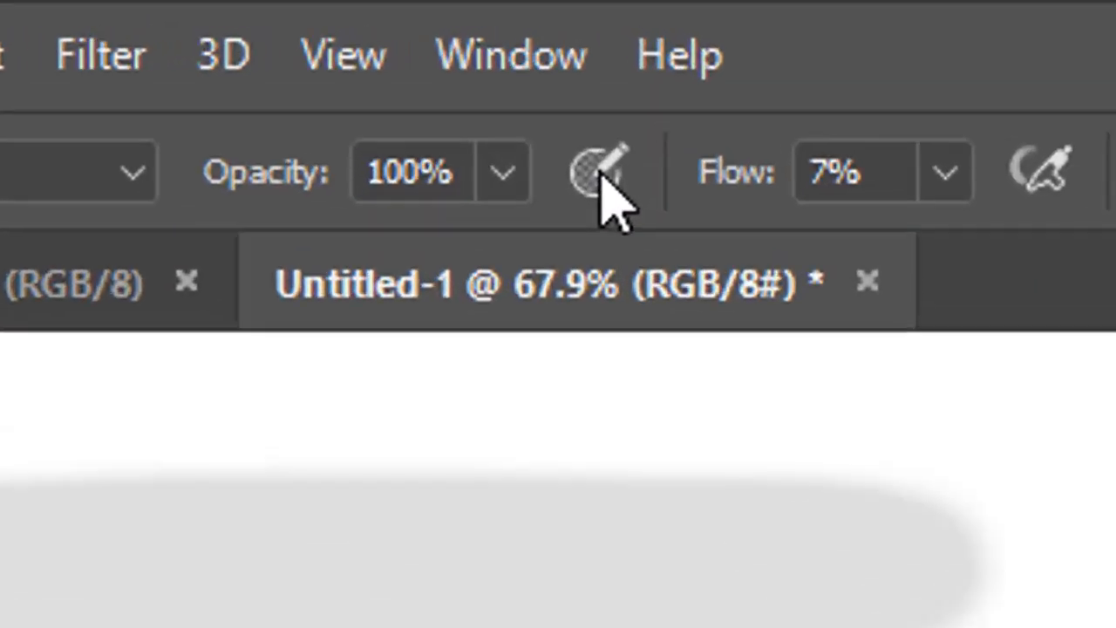
Step: Try pen-pressure control of opacity with a stroke, and enable airbrush build-up to spray a spot below the black band
click(581, 85)
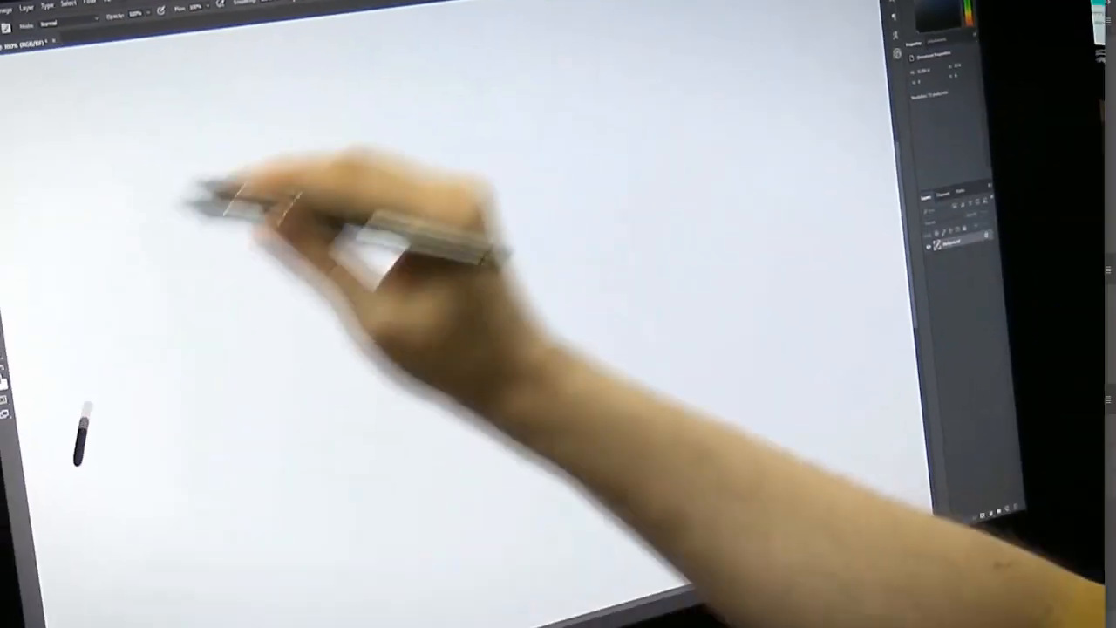
mouse_move(77, 457)
mouse_down()
mouse_move(405, 184)
mouse_move(511, 212)
mouse_up()
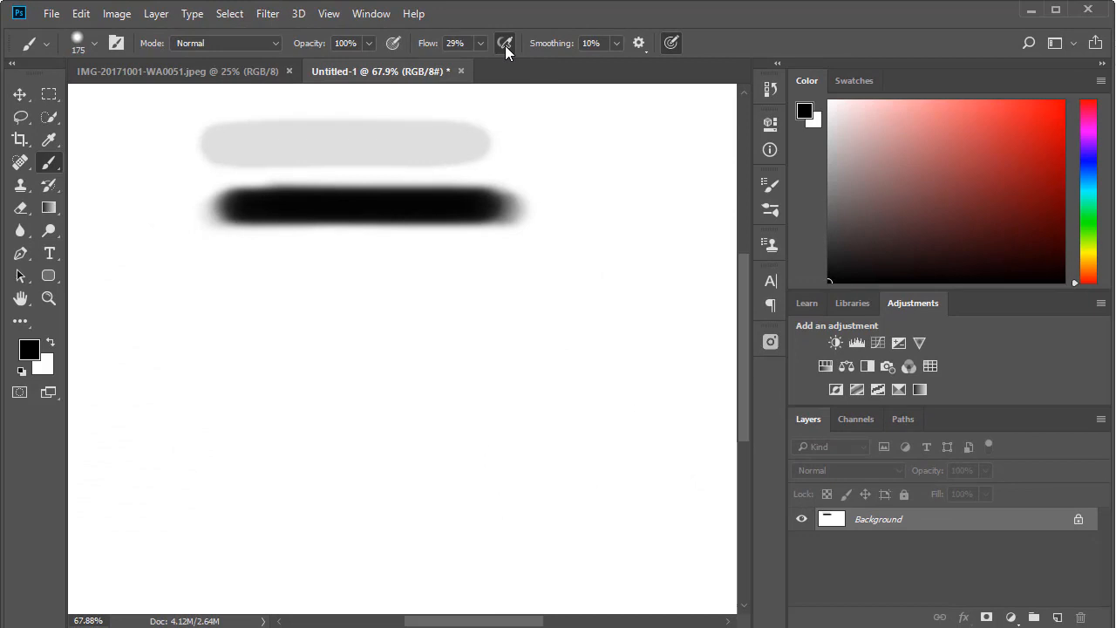
click(504, 44)
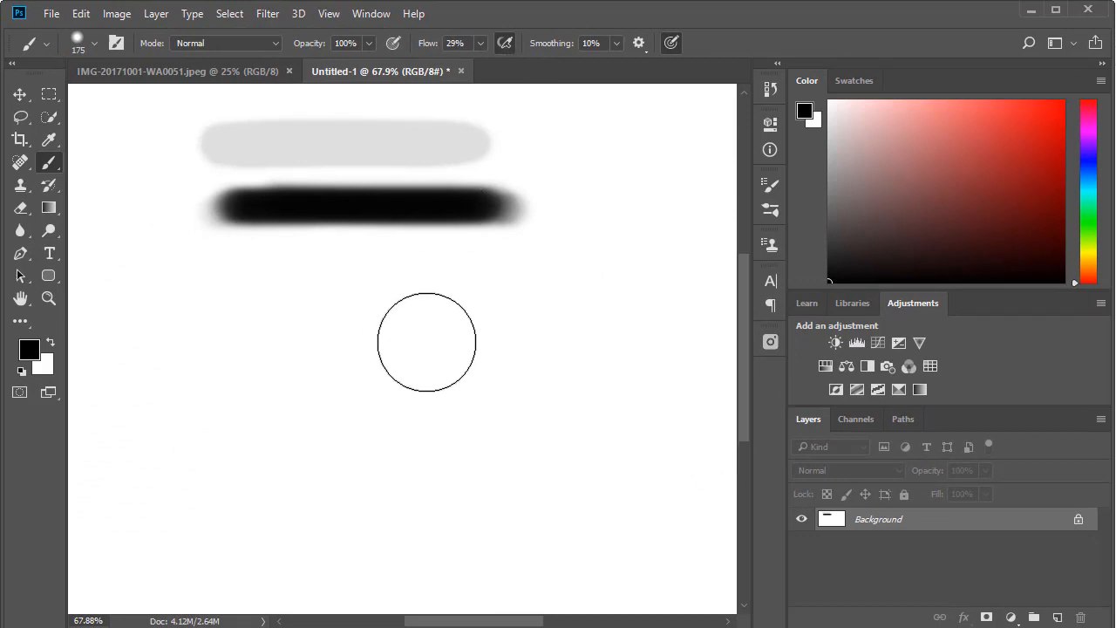
drag(427, 342, 426, 341)
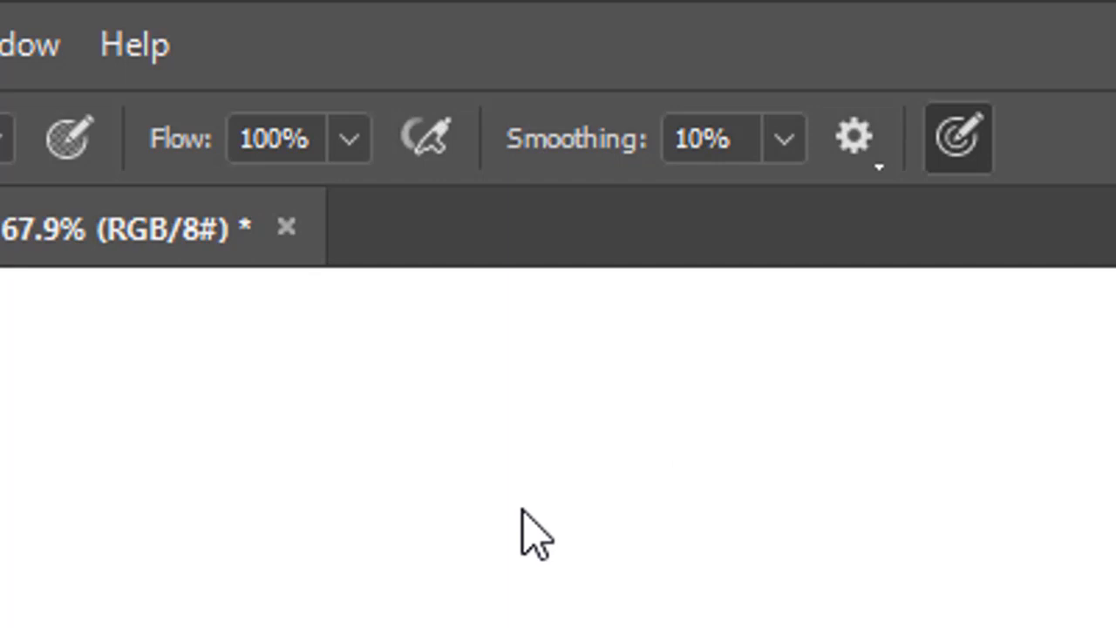
Step: Draw a wavy closed outline with the 13 px brush at 10% smoothing and a second one around it at 100% smoothing
mouse_move(539, 249)
mouse_down()
mouse_move(737, 227)
mouse_move(798, 285)
mouse_move(819, 335)
mouse_move(724, 389)
mouse_move(776, 524)
mouse_move(750, 570)
mouse_move(580, 531)
mouse_move(500, 571)
mouse_move(376, 603)
mouse_move(327, 536)
mouse_move(360, 468)
mouse_move(426, 423)
mouse_move(414, 334)
mouse_move(363, 269)
mouse_move(412, 227)
mouse_move(527, 245)
mouse_up()
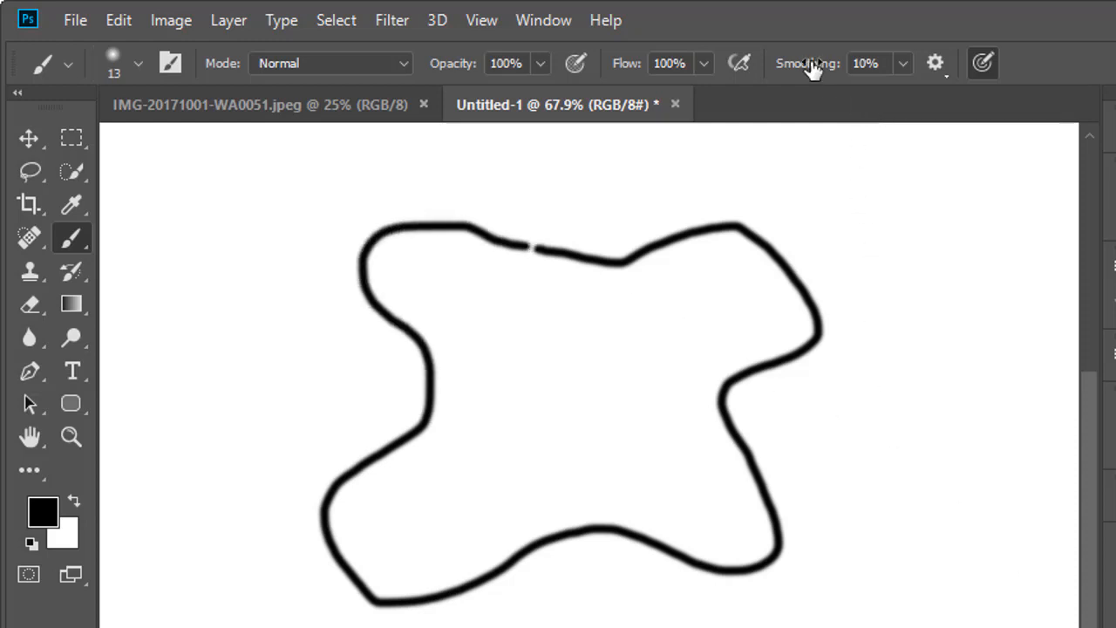
drag(810, 64, 959, 67)
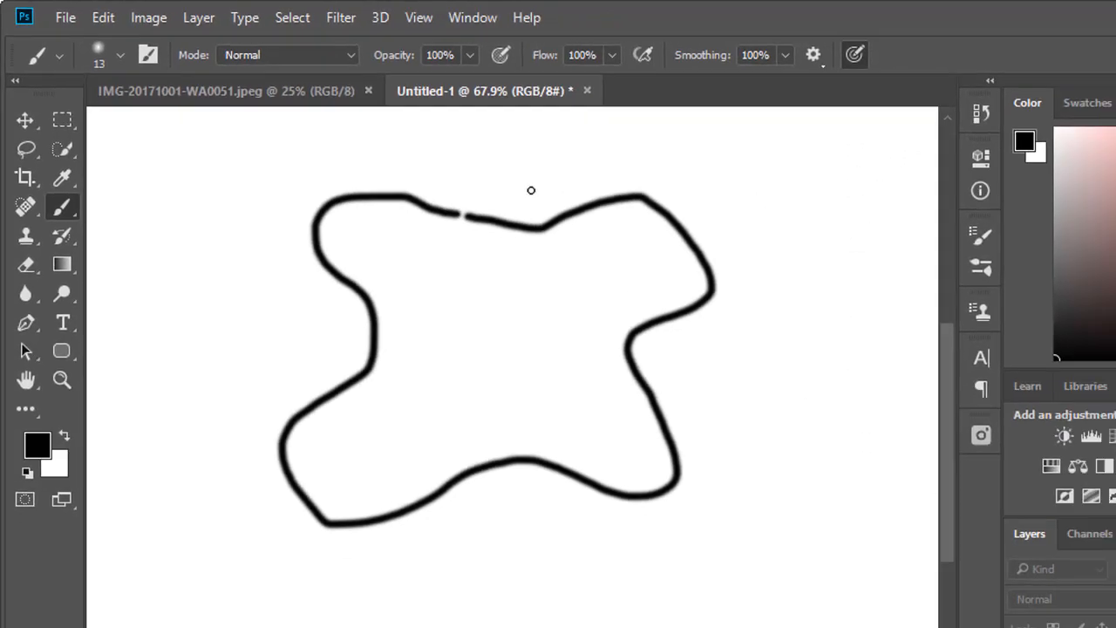
mouse_move(600, 210)
mouse_down()
mouse_move(673, 181)
mouse_move(862, 240)
mouse_move(795, 380)
mouse_up()
mouse_move(701, 336)
mouse_down()
mouse_move(656, 362)
mouse_move(749, 481)
mouse_move(700, 533)
mouse_move(609, 545)
mouse_move(511, 490)
mouse_move(332, 569)
mouse_move(269, 570)
mouse_move(228, 471)
mouse_move(224, 389)
mouse_move(273, 350)
mouse_move(334, 334)
mouse_move(245, 230)
mouse_move(247, 168)
mouse_move(363, 134)
mouse_move(449, 131)
mouse_move(531, 210)
mouse_move(582, 205)
mouse_move(586, 176)
mouse_up()
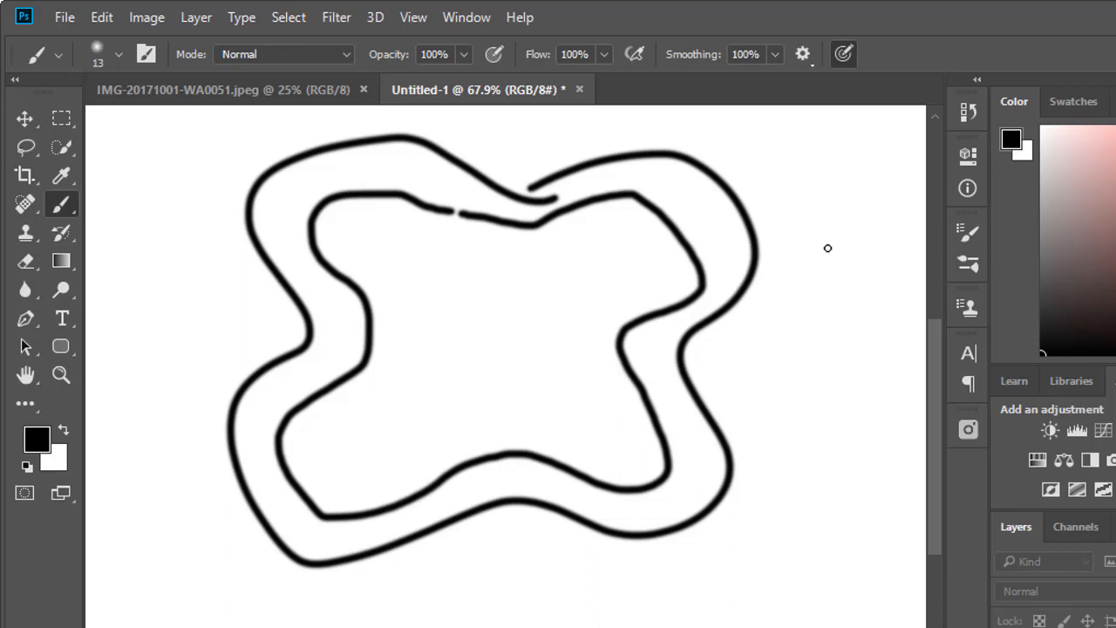
Step: Draw long freehand curves and loops beside and across the outlines at 100% smoothing
mouse_move(827, 248)
mouse_down()
mouse_move(834, 357)
mouse_move(782, 540)
mouse_move(615, 573)
mouse_move(443, 627)
mouse_up()
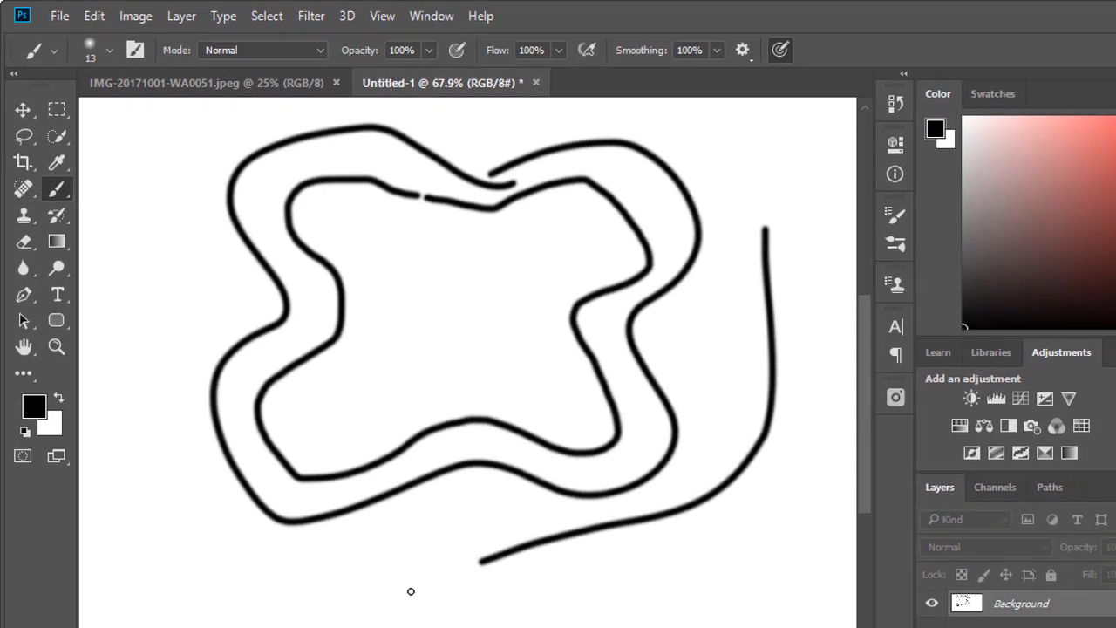
mouse_move(411, 591)
mouse_down()
mouse_move(273, 590)
mouse_move(220, 517)
mouse_move(428, 365)
mouse_move(562, 381)
mouse_up()
mouse_move(630, 445)
mouse_down()
mouse_move(669, 525)
mouse_move(557, 588)
mouse_move(457, 570)
mouse_move(429, 486)
mouse_move(496, 402)
mouse_move(601, 432)
mouse_move(669, 528)
mouse_move(634, 583)
mouse_move(488, 589)
mouse_move(459, 520)
mouse_move(576, 485)
mouse_move(610, 504)
mouse_up()
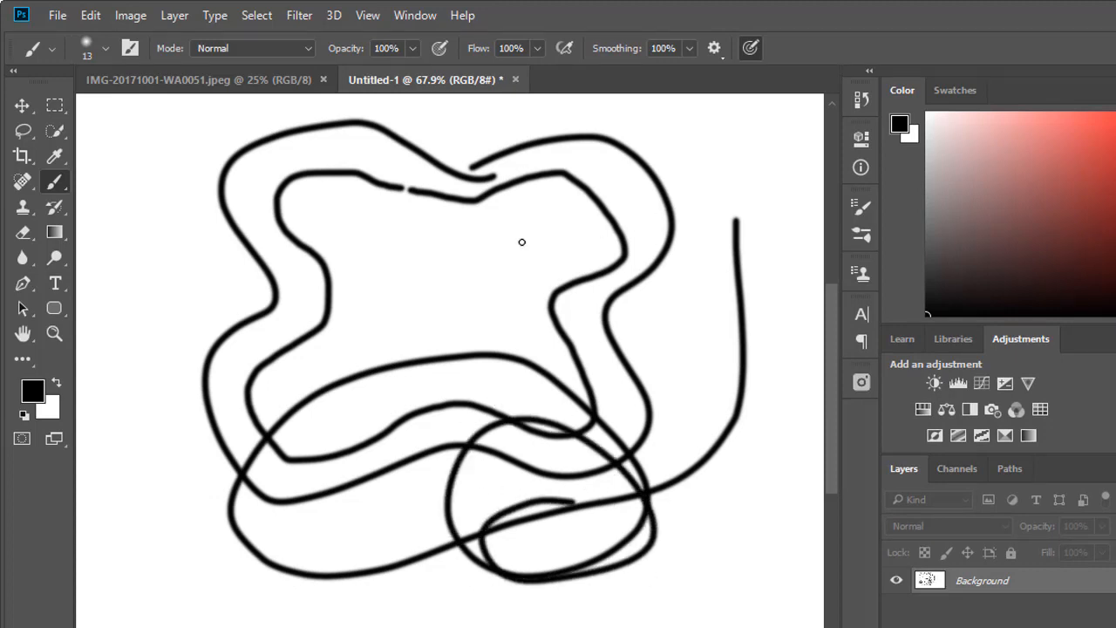
mouse_move(538, 218)
mouse_down()
mouse_move(494, 243)
mouse_move(375, 238)
mouse_move(359, 278)
mouse_move(434, 285)
mouse_move(544, 254)
mouse_move(571, 236)
mouse_move(540, 212)
mouse_up()
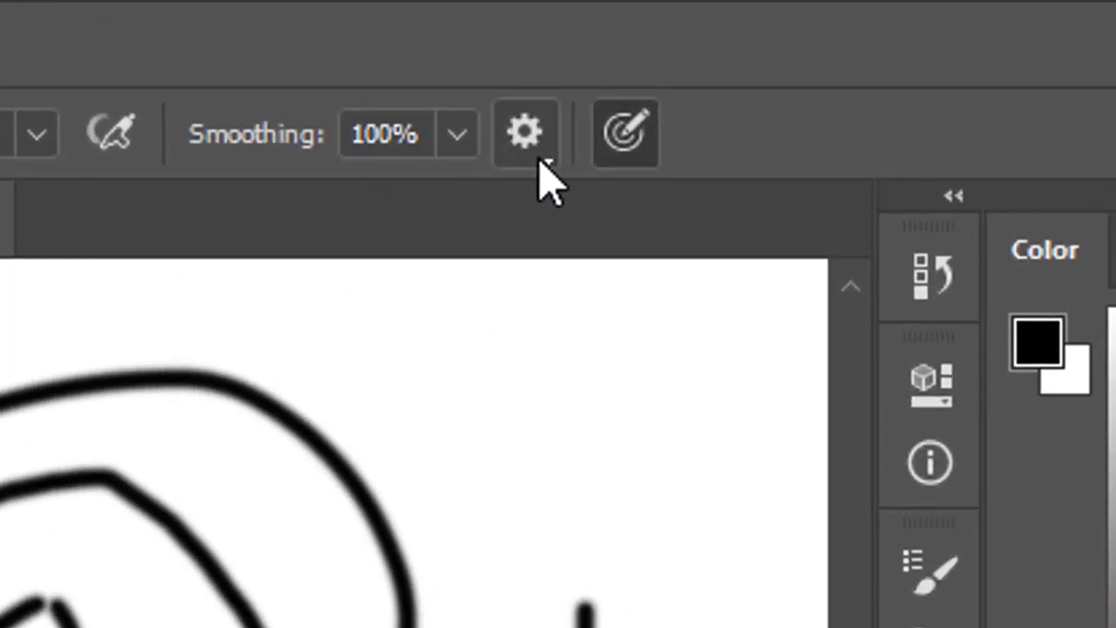
Step: Turn off Stroke Catch-up and Adjust for Zoom in the smoothing options, and enable Pulled String Mode
click(534, 140)
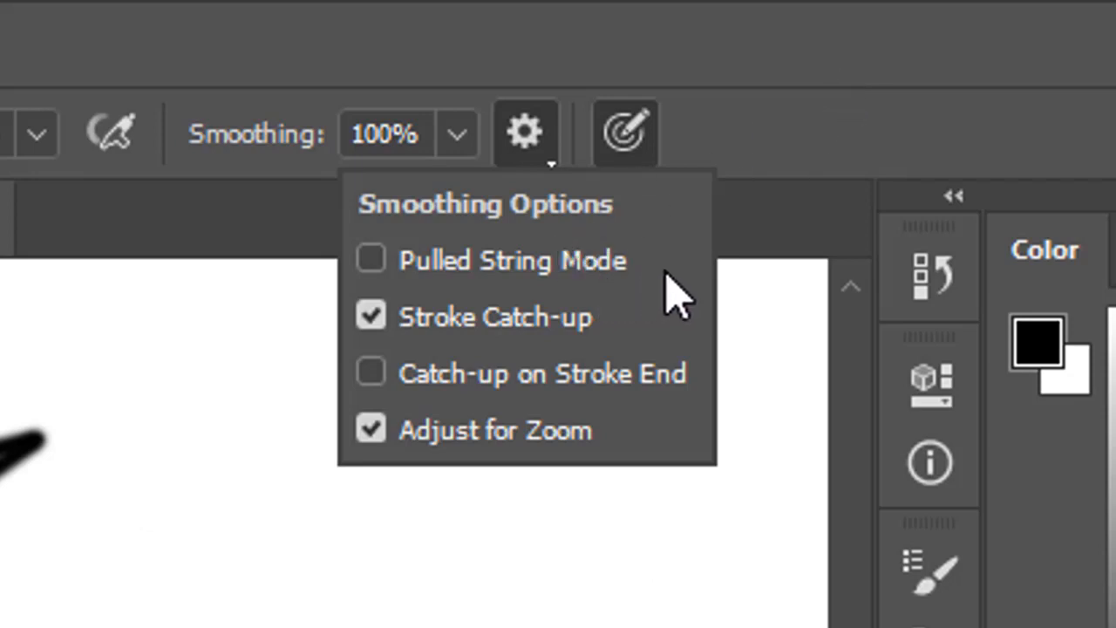
click(419, 317)
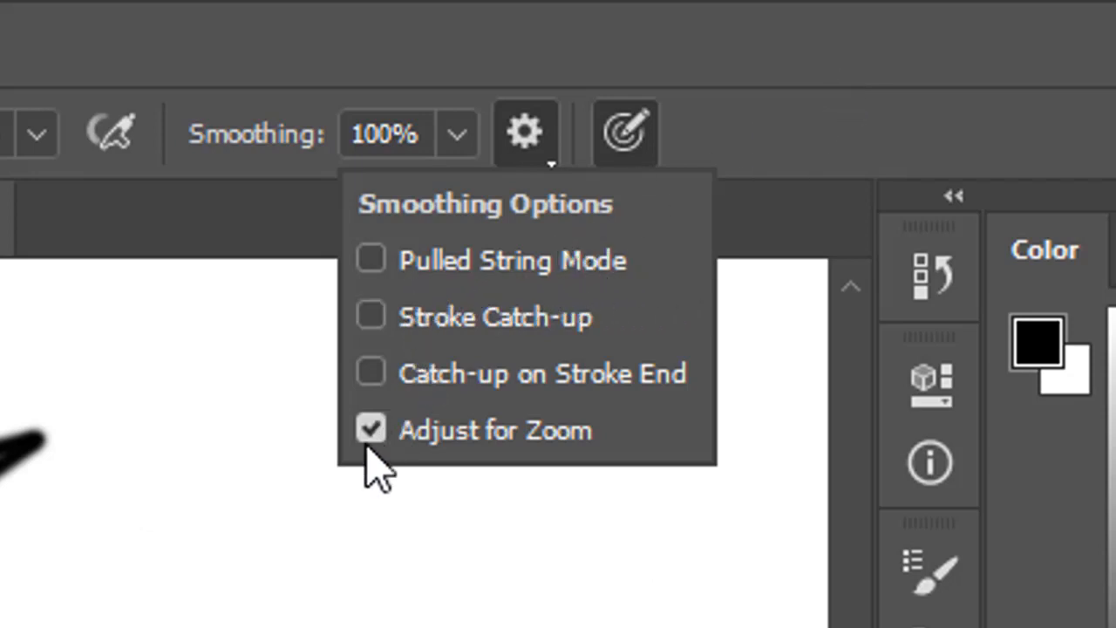
click(413, 428)
click(425, 265)
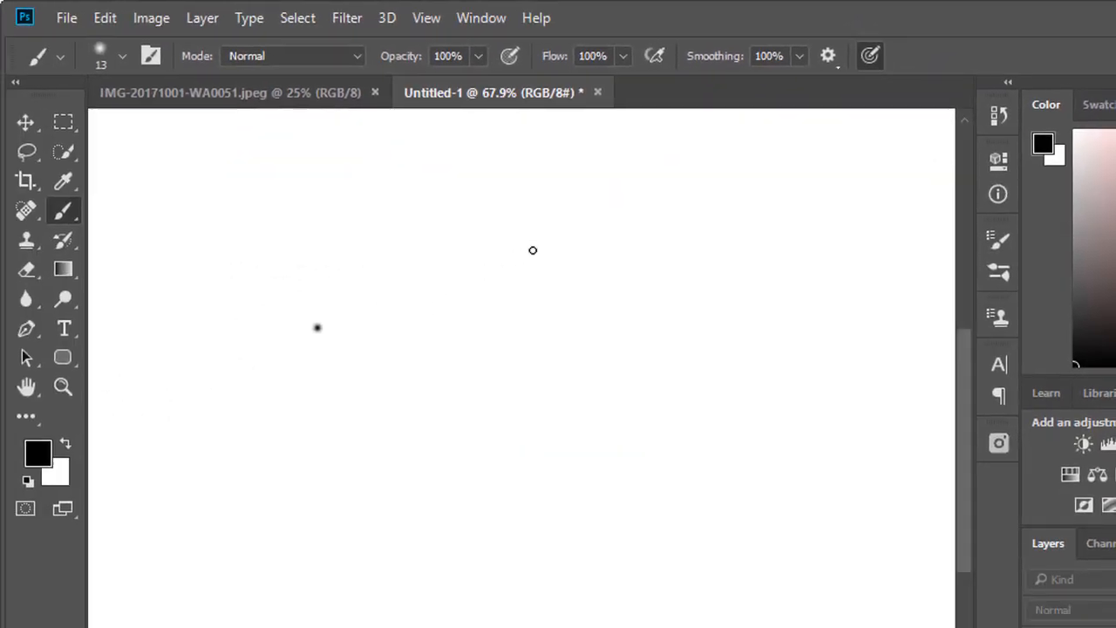
Step: Draw a connected series of curves and sharp corners on the blank canvas using Pulled String Mode
mouse_move(533, 250)
mouse_down()
mouse_move(650, 200)
mouse_move(815, 167)
mouse_move(836, 174)
mouse_move(861, 243)
mouse_move(855, 311)
mouse_move(813, 394)
mouse_move(731, 486)
mouse_move(537, 608)
mouse_up()
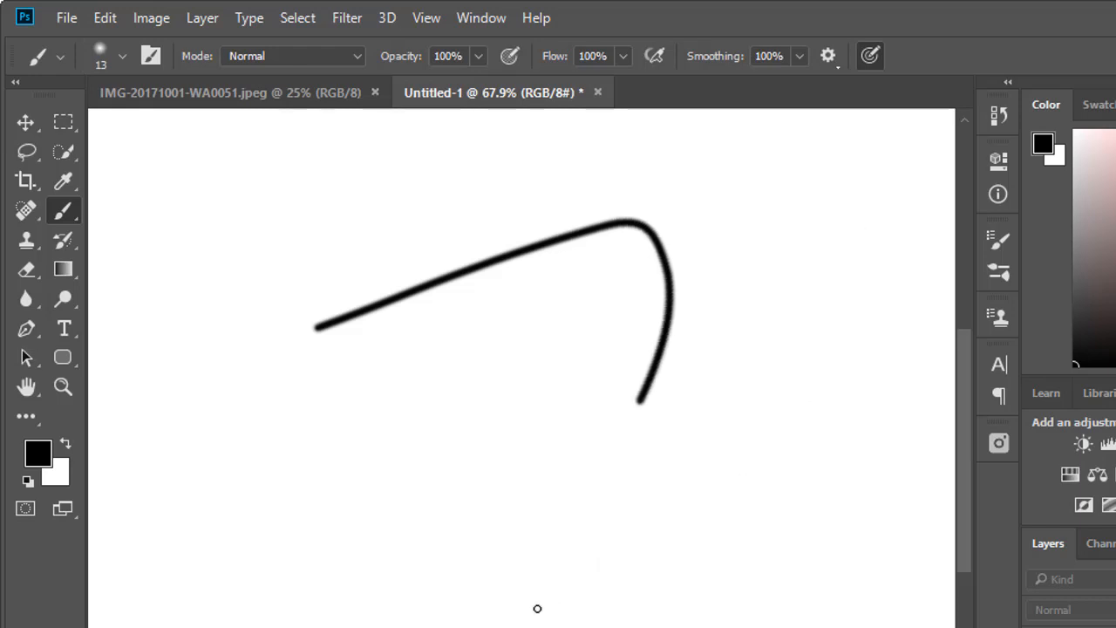
mouse_move(616, 233)
mouse_down()
mouse_move(553, 160)
mouse_move(485, 114)
mouse_move(392, 115)
mouse_move(279, 185)
mouse_move(267, 411)
mouse_move(305, 567)
mouse_move(559, 627)
mouse_up()
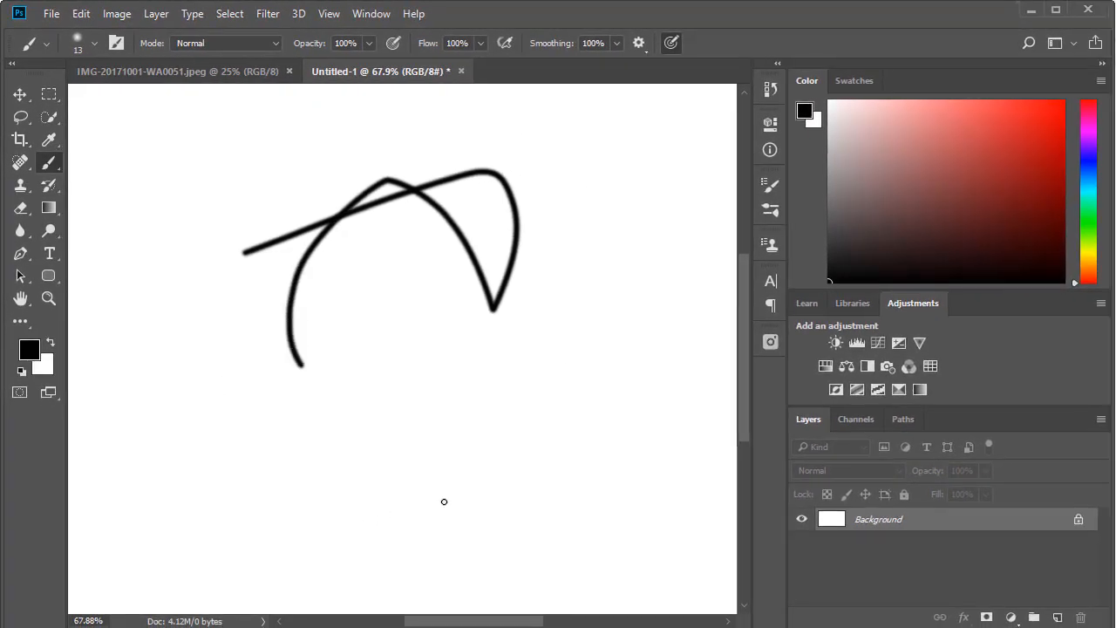
mouse_move(444, 501)
mouse_down()
mouse_move(525, 424)
mouse_move(542, 340)
mouse_up()
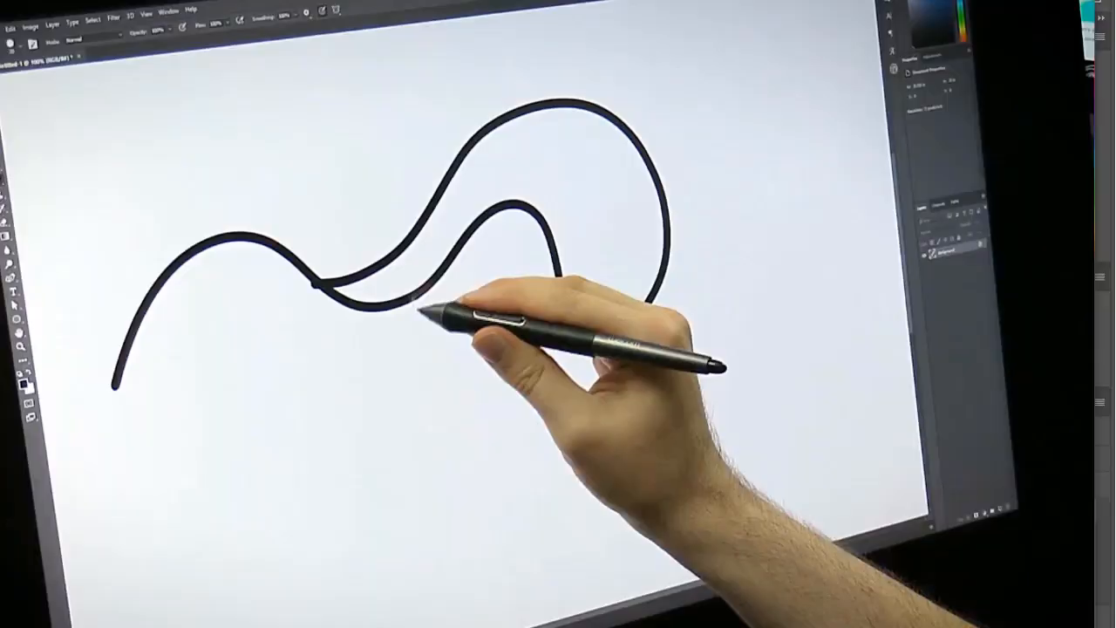
mouse_move(411, 299)
mouse_down()
mouse_move(500, 506)
mouse_move(571, 492)
mouse_move(612, 447)
mouse_move(593, 454)
mouse_move(535, 430)
mouse_move(504, 381)
mouse_move(486, 317)
mouse_move(553, 393)
mouse_up()
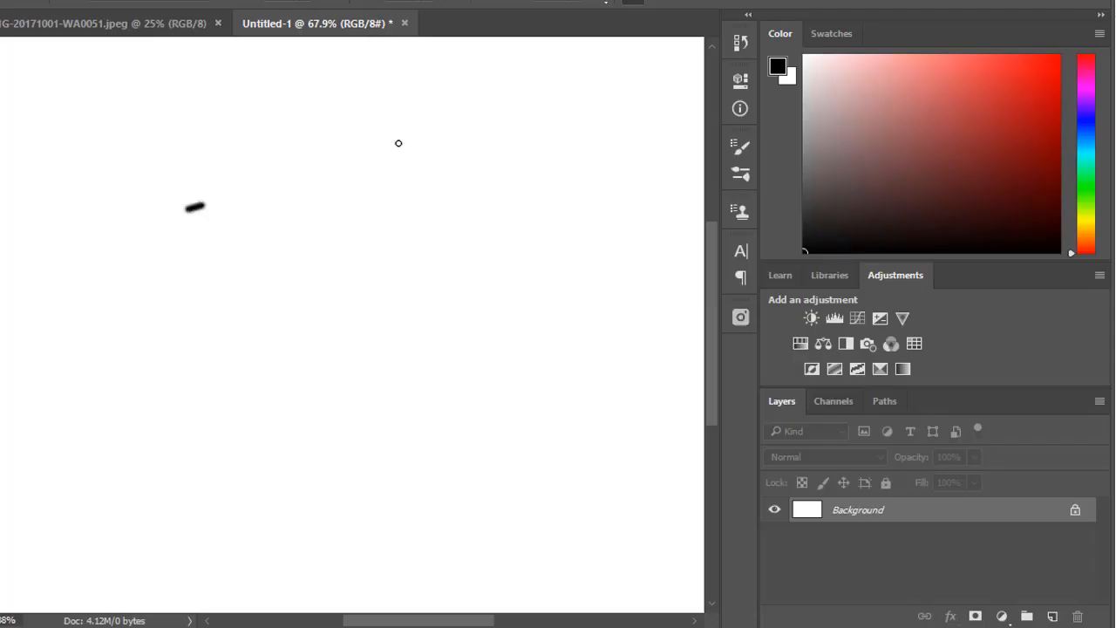
Step: Draw a short slanted stroke on the cleared canvas with all smoothing options off, changing direction partway
mouse_move(398, 142)
mouse_down()
mouse_move(491, 116)
mouse_move(541, 131)
mouse_up()
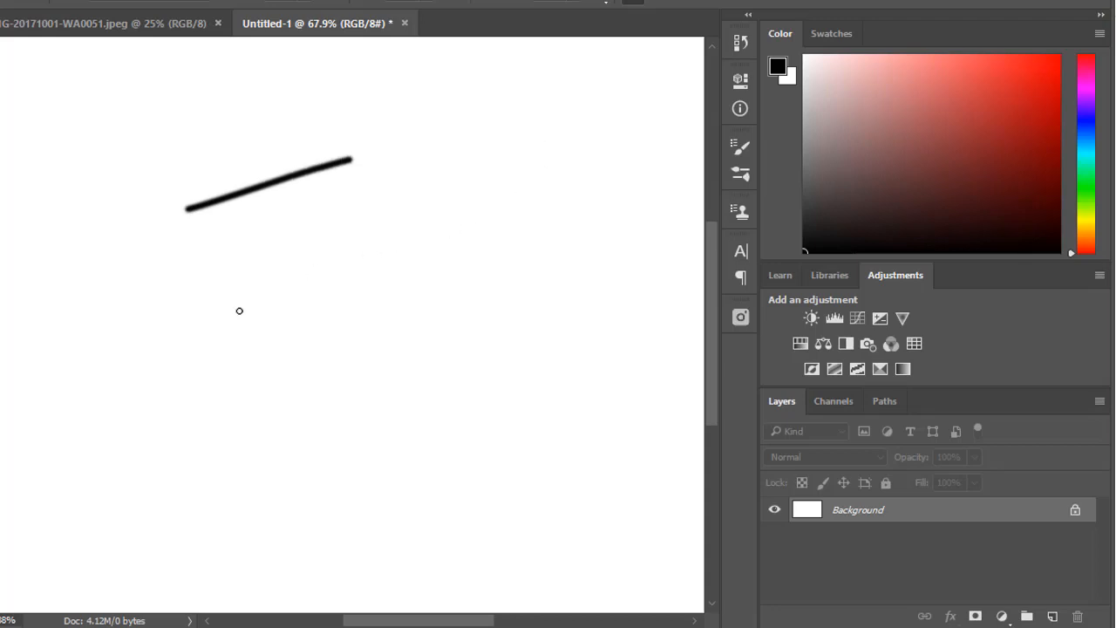
mouse_move(238, 310)
mouse_down()
mouse_move(194, 384)
mouse_move(206, 433)
mouse_move(299, 514)
mouse_up()
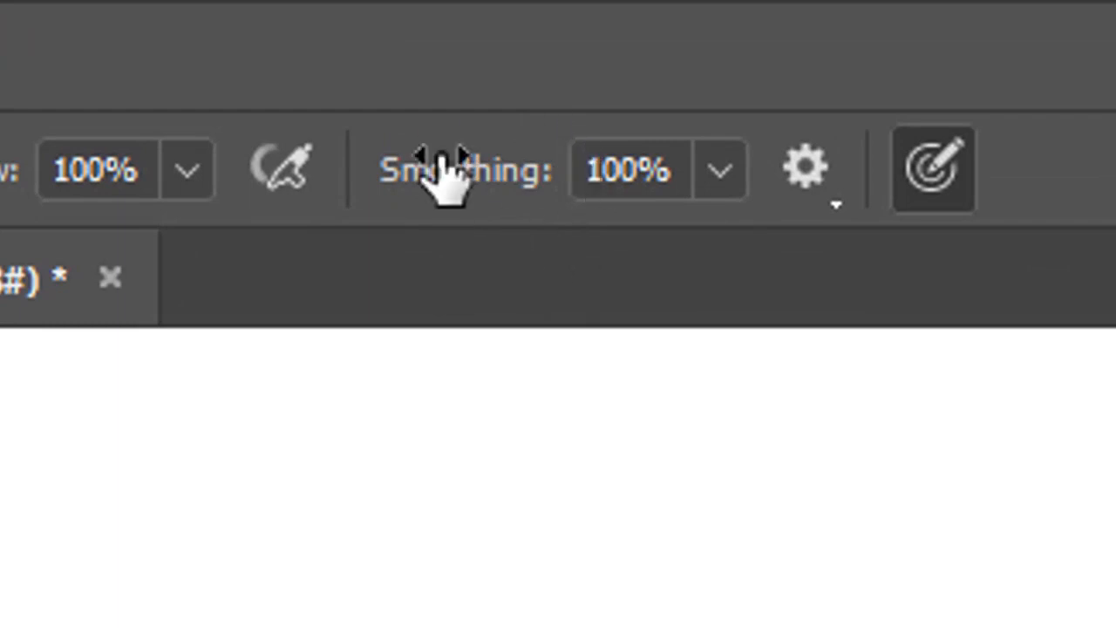
Step: Enable Stroke Catch-up in the smoothing options and draw two separate curved strokes on the blank canvas
click(805, 167)
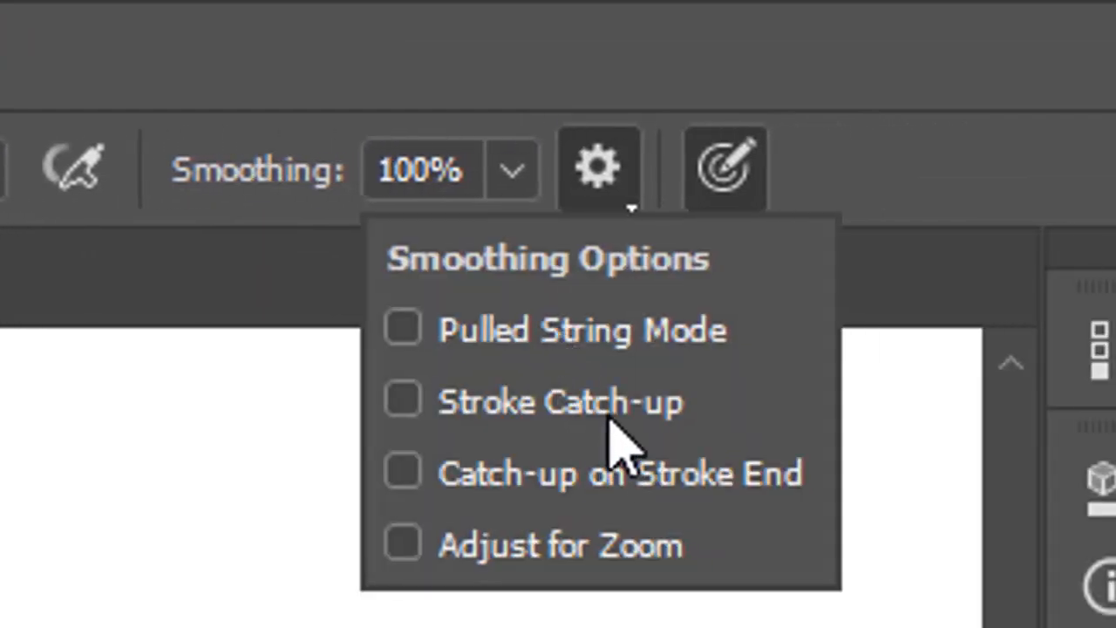
click(608, 417)
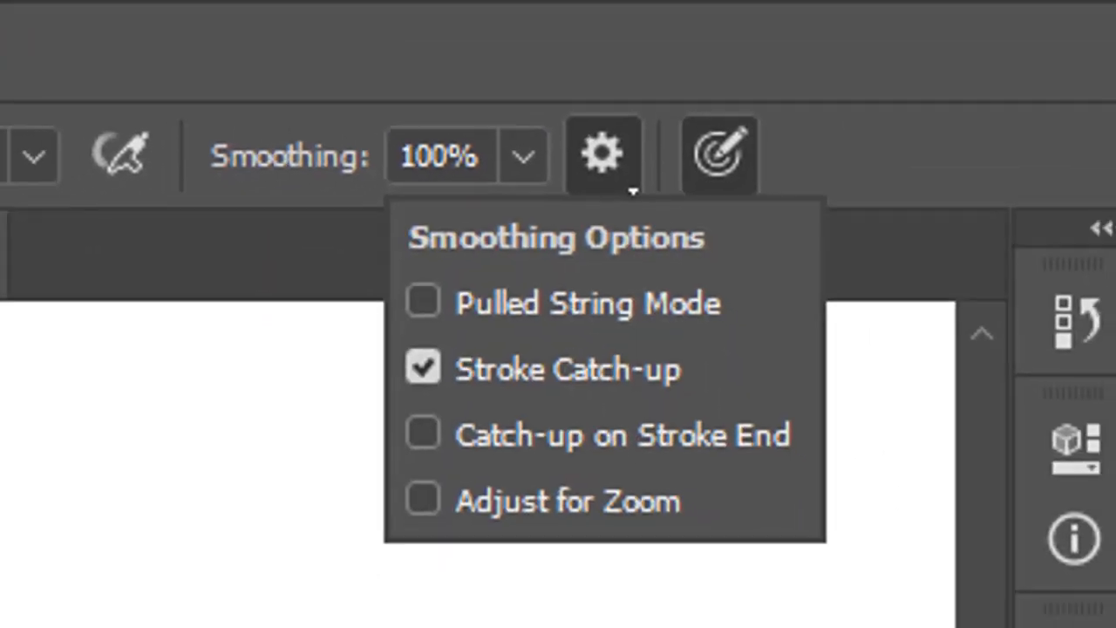
key(Escape)
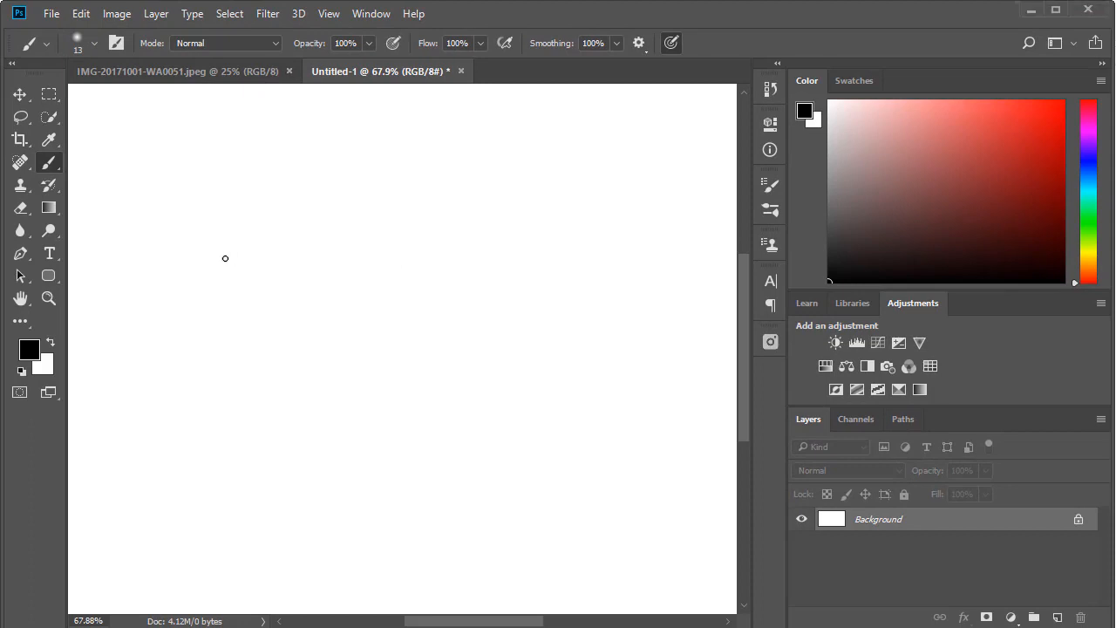
mouse_move(225, 258)
mouse_down()
mouse_move(319, 264)
mouse_move(474, 209)
mouse_move(556, 198)
mouse_move(574, 223)
mouse_move(540, 282)
mouse_move(359, 319)
mouse_move(298, 346)
mouse_move(297, 386)
mouse_up()
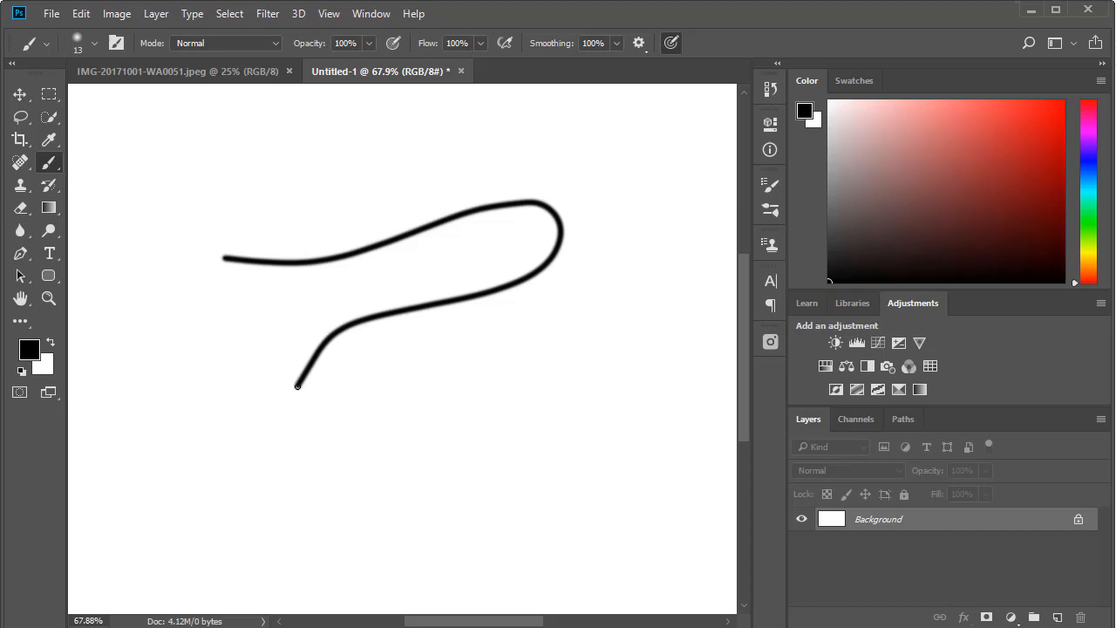
mouse_move(581, 303)
mouse_down()
mouse_move(452, 375)
mouse_move(484, 452)
mouse_move(599, 375)
mouse_up()
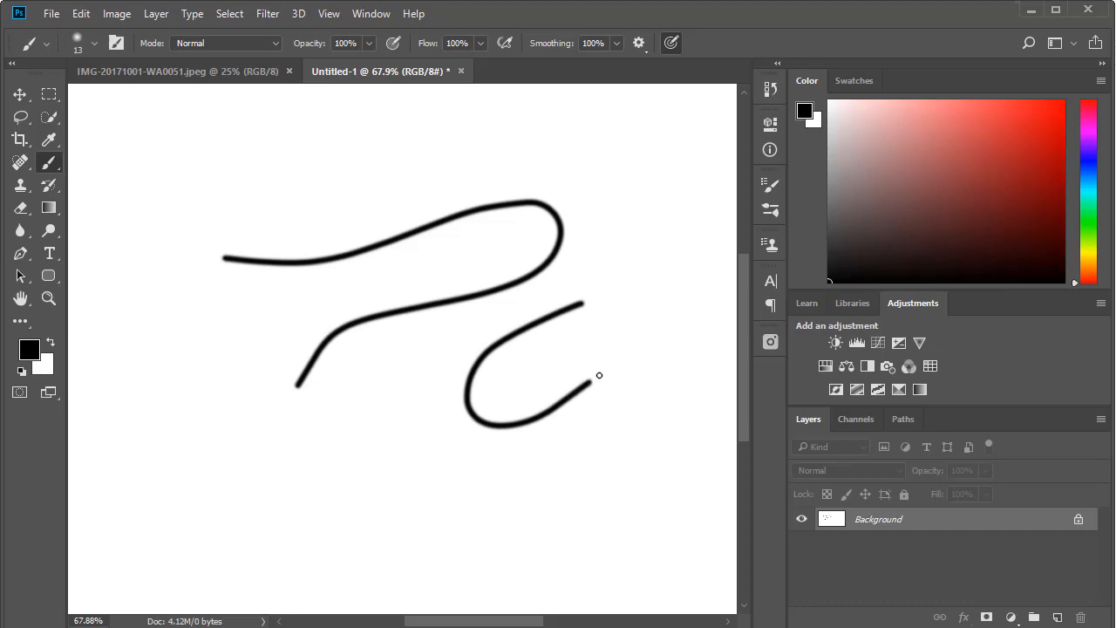
Step: Turn off Stroke Catch-up in the smoothing options and enable Catch-up on Stroke End
click(639, 43)
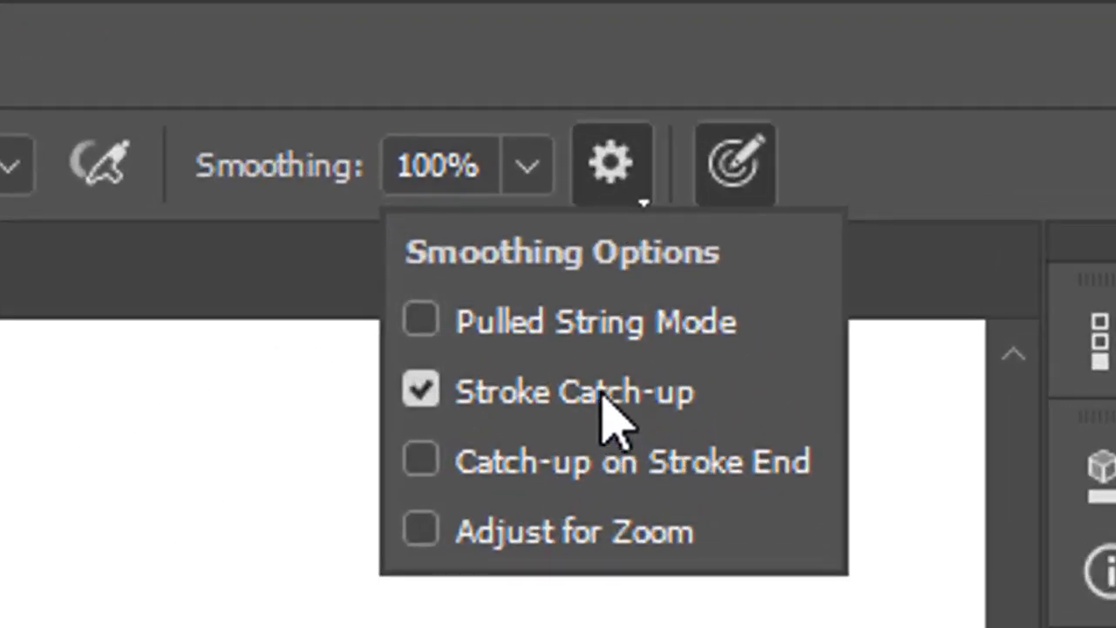
click(635, 103)
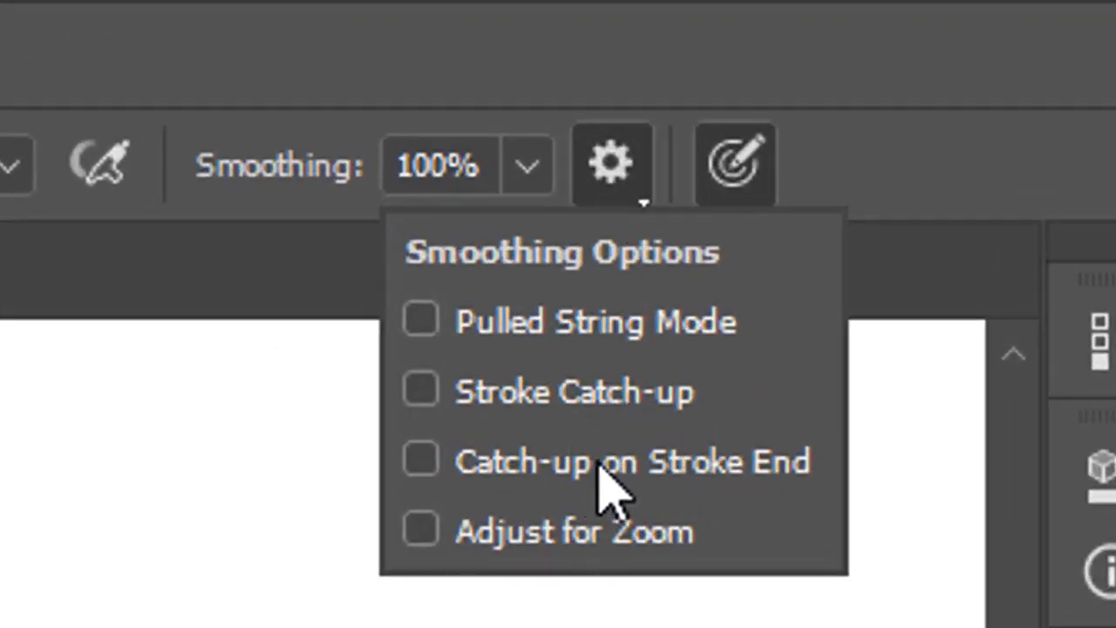
click(610, 475)
Step: Draw large looping curved strokes on the canvas with Catch-up on Stroke End active, holding the pointer ahead of the line before releasing
mouse_move(300, 152)
mouse_down()
mouse_move(471, 209)
mouse_move(336, 299)
mouse_move(438, 209)
mouse_up()
mouse_move(555, 188)
mouse_down()
mouse_move(586, 410)
mouse_move(474, 437)
mouse_up()
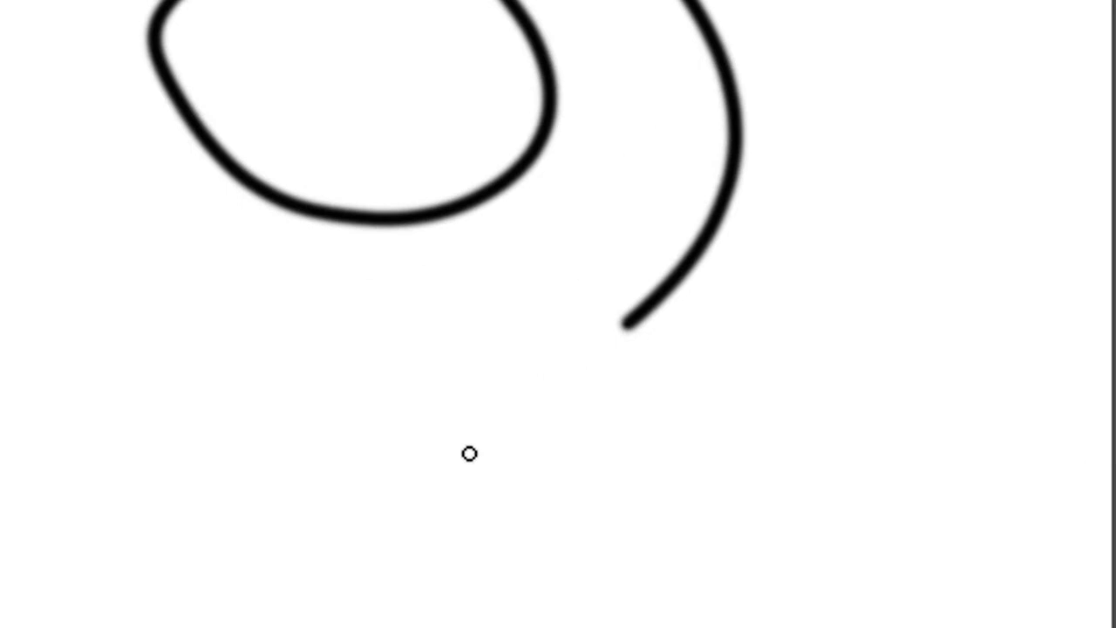
shift+click(469, 453)
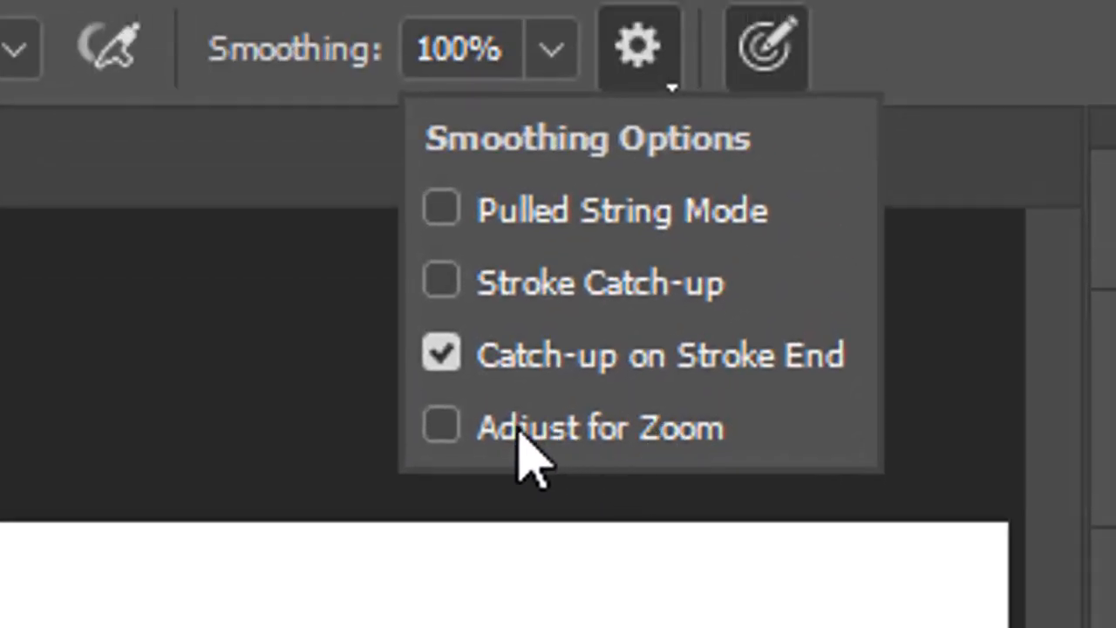
Step: Enable Adjust for Zoom and turn off Catch-up on Stroke End in the smoothing options
click(521, 436)
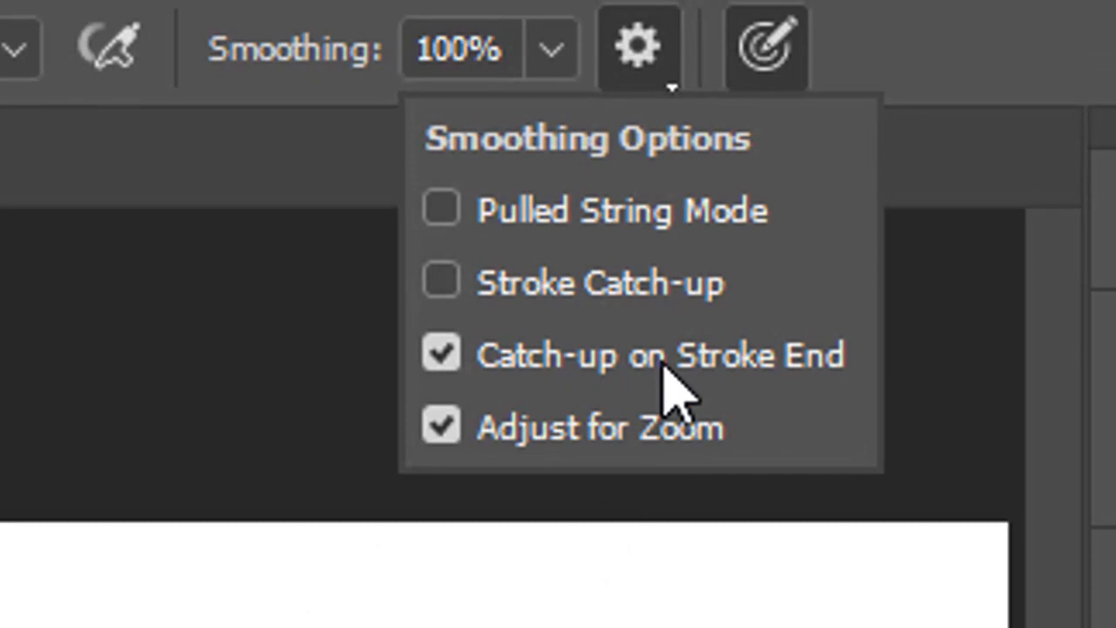
click(610, 353)
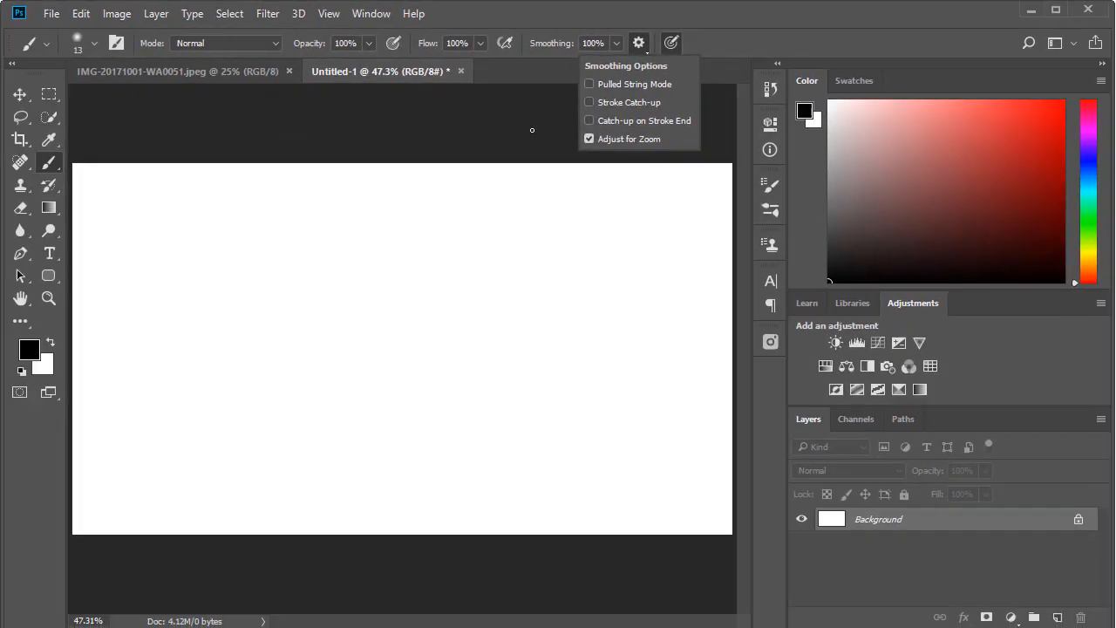
click(470, 281)
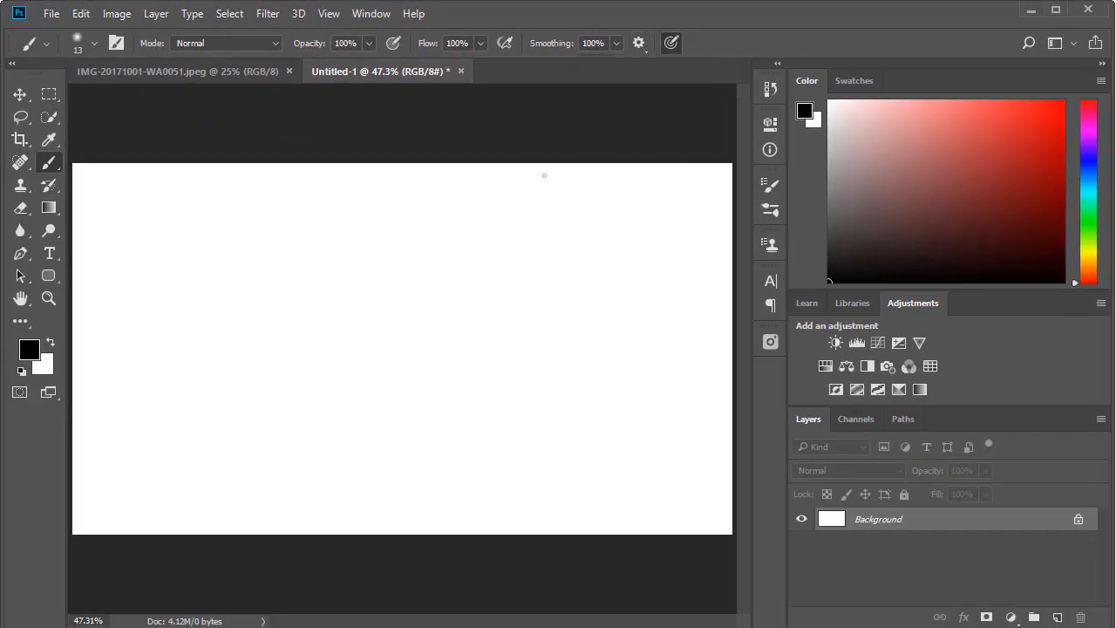
Step: Draw one continuous curved stroke that loops back on itself on the blank canvas at 12.5% zoom
scroll(534, 336, down, 11)
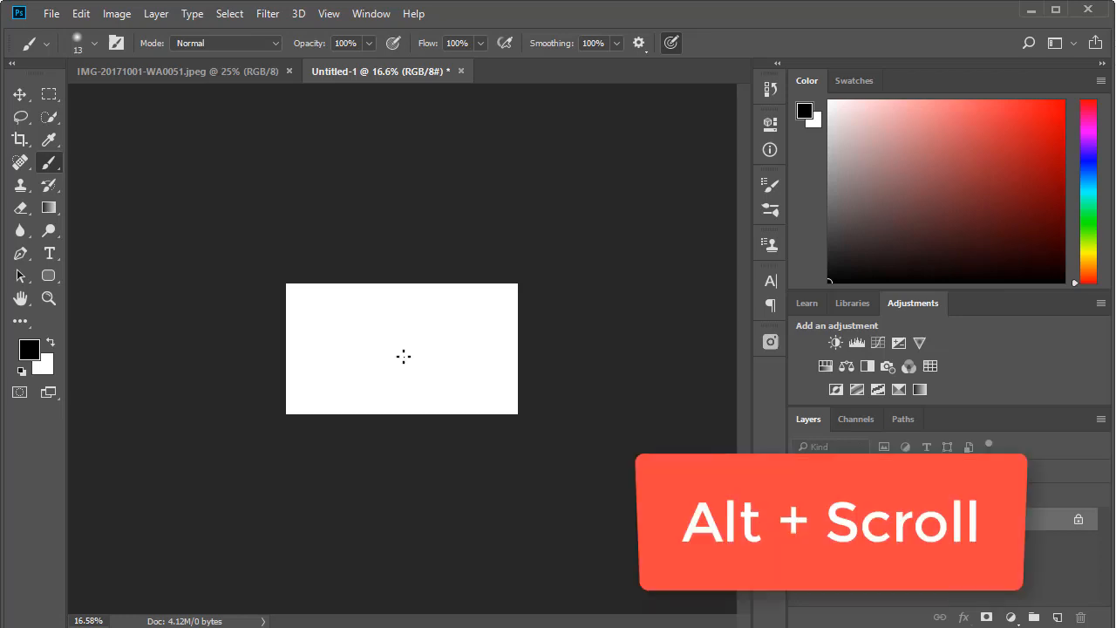
scroll(405, 356, up, 5)
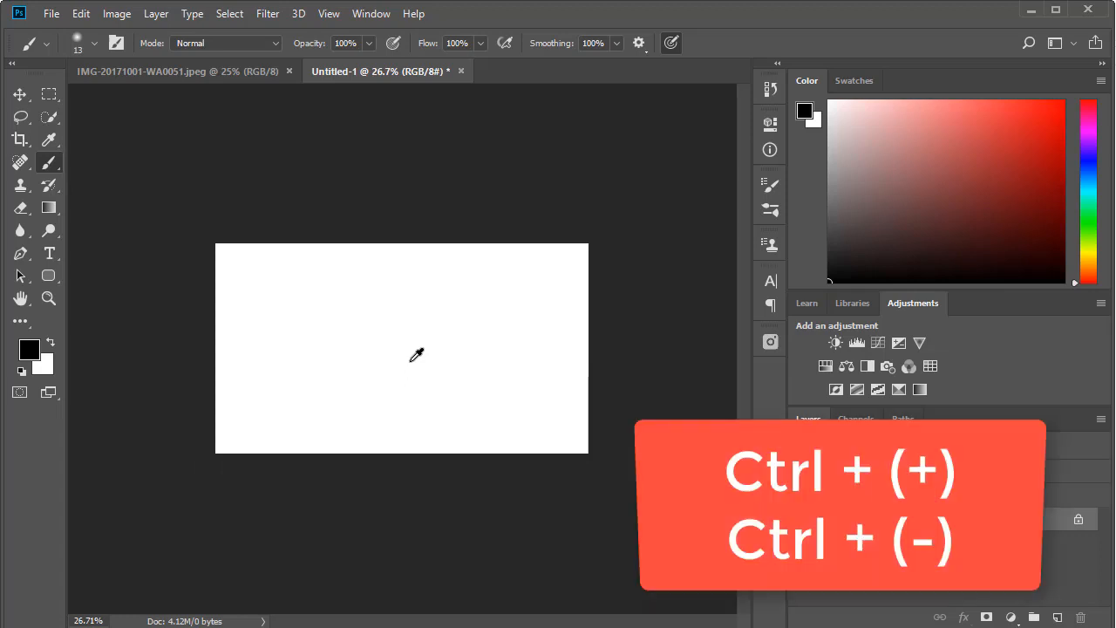
key(ctrl+plus)
key(ctrl+plus)
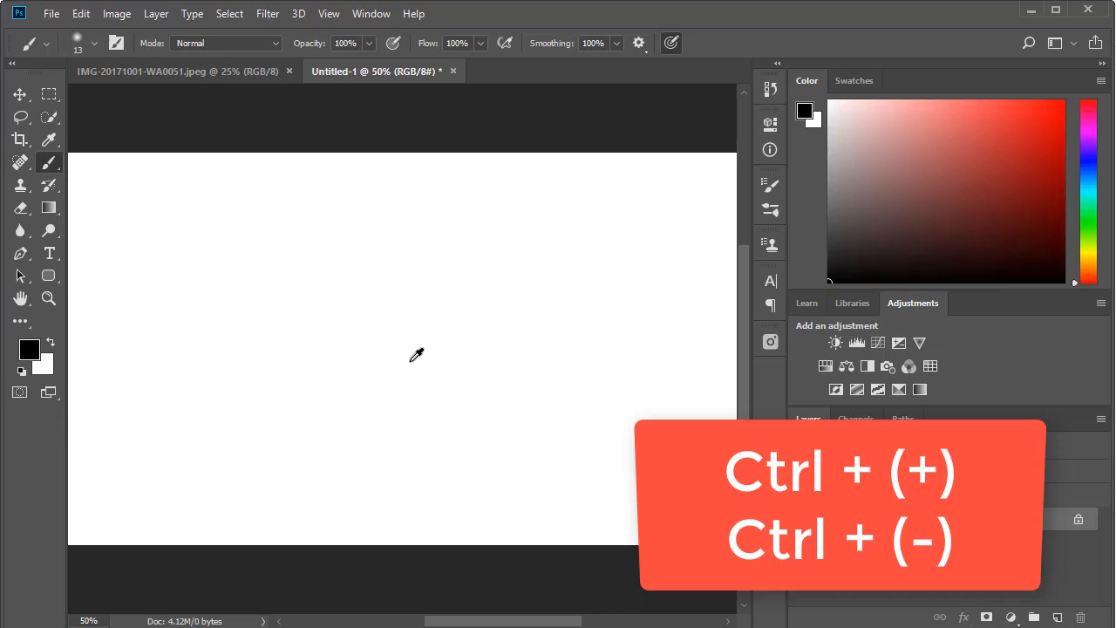
key(ctrl+minus)
key(ctrl+minus)
key(ctrl+minus)
key(ctrl+minus)
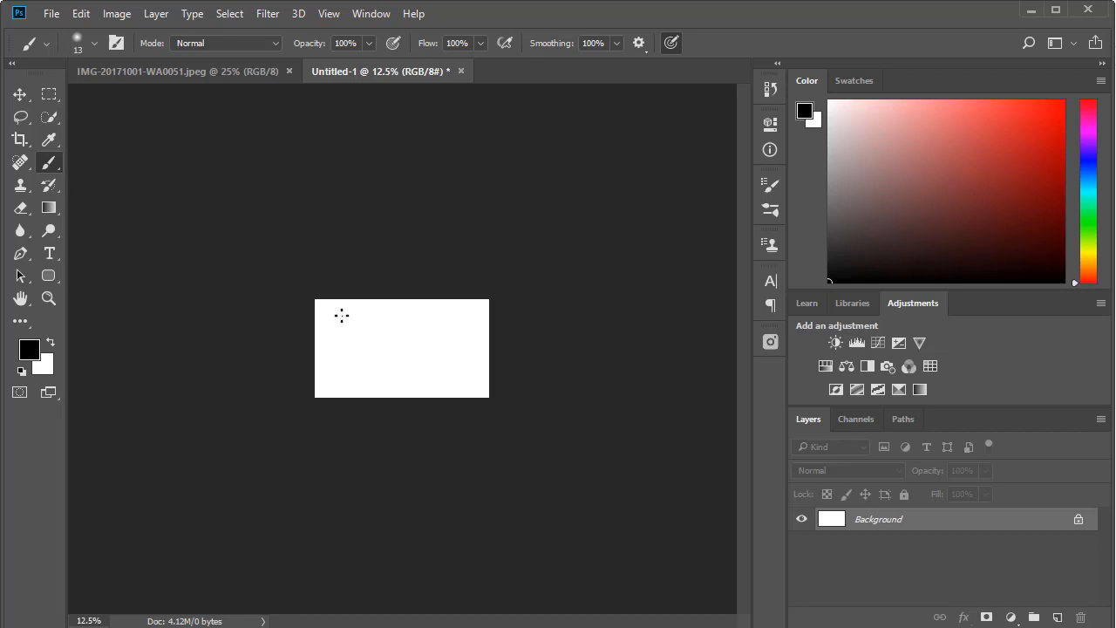
mouse_move(340, 323)
mouse_down()
mouse_move(374, 309)
mouse_move(454, 315)
mouse_move(470, 359)
mouse_move(404, 373)
mouse_move(360, 361)
mouse_move(402, 327)
mouse_up()
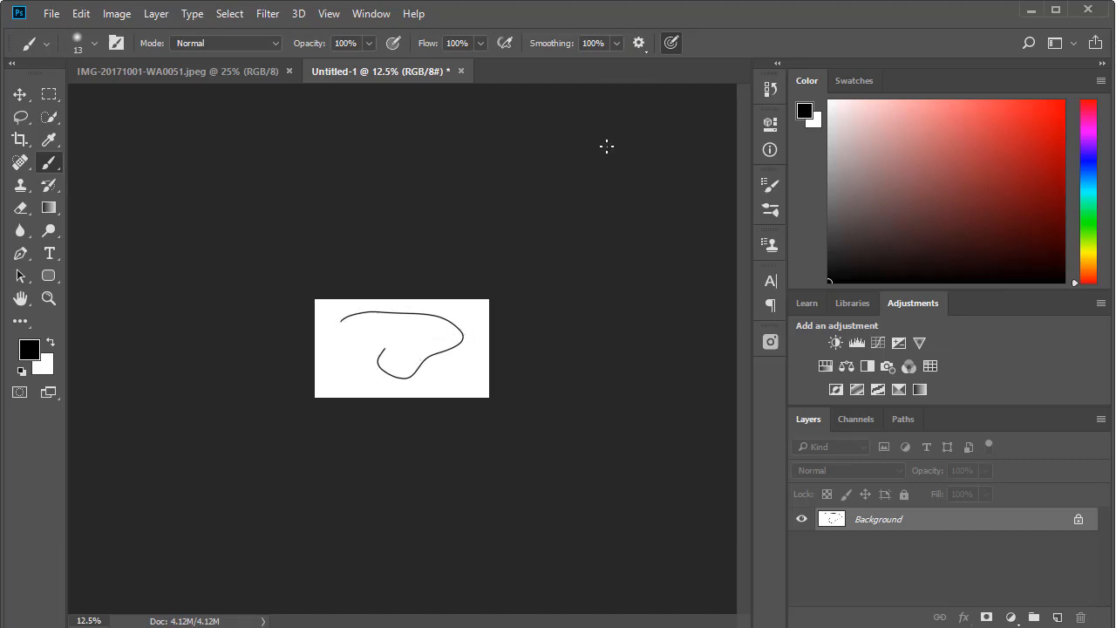
Step: Enable Stroke Catch-up in the smoothing options, and switch Pulled String Mode on and back off
click(643, 45)
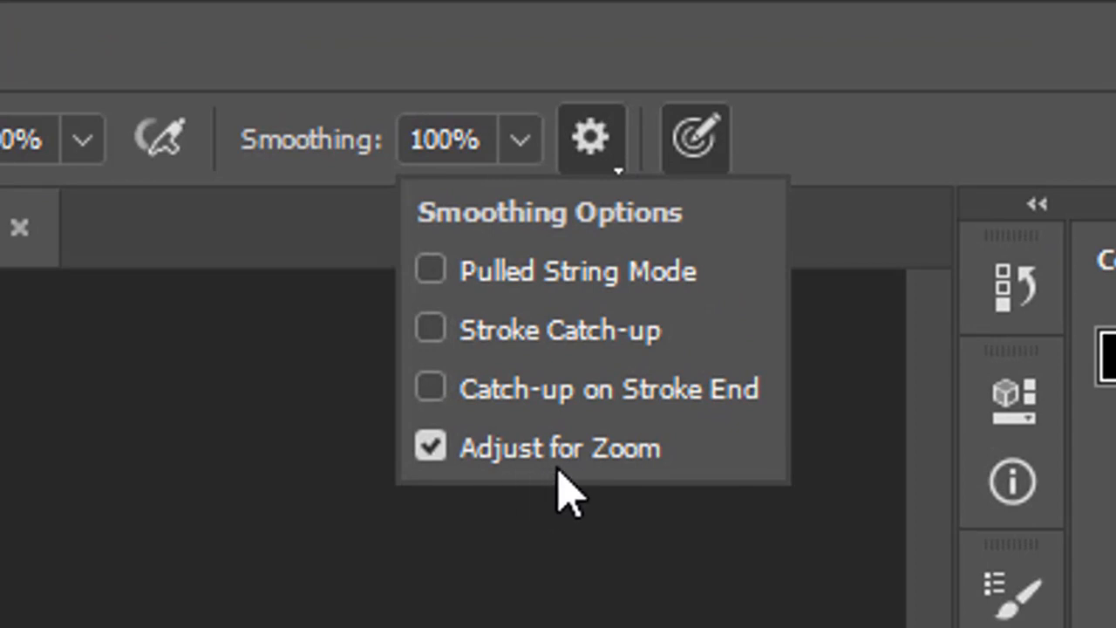
click(522, 333)
click(518, 272)
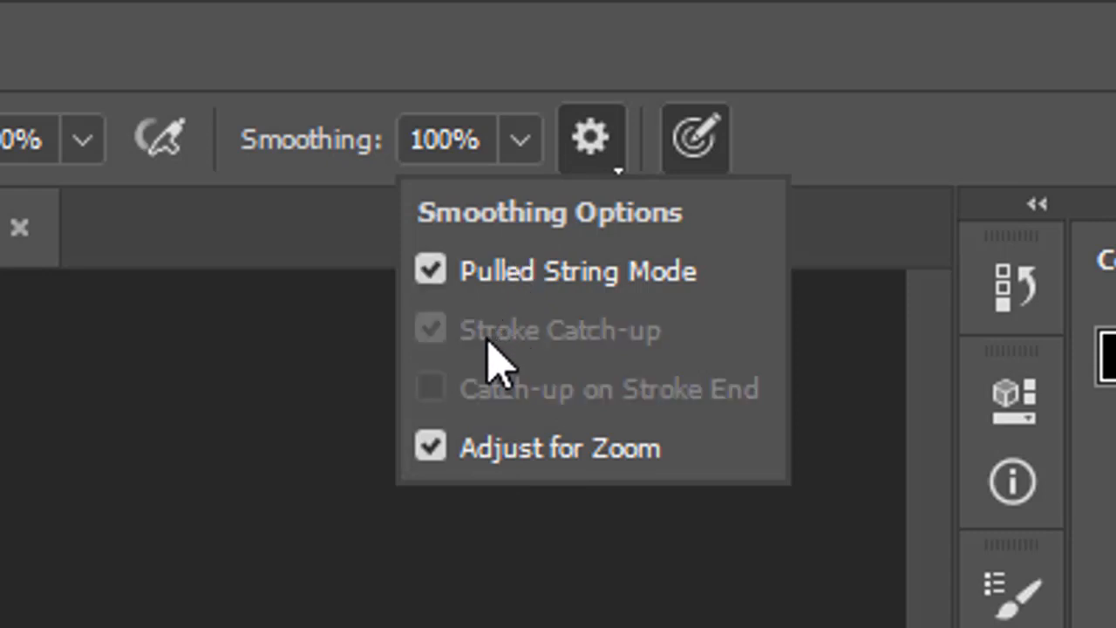
click(477, 274)
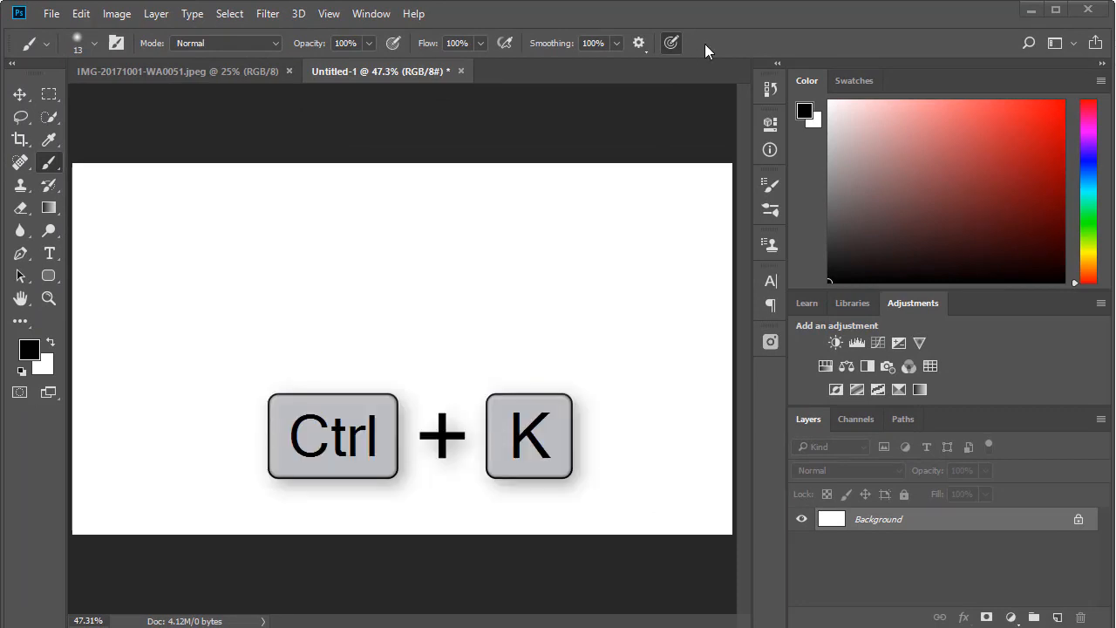
Step: Enable Paint Symmetry in the Technology Previews preferences and return to the Brush tool
key(ctrl+k)
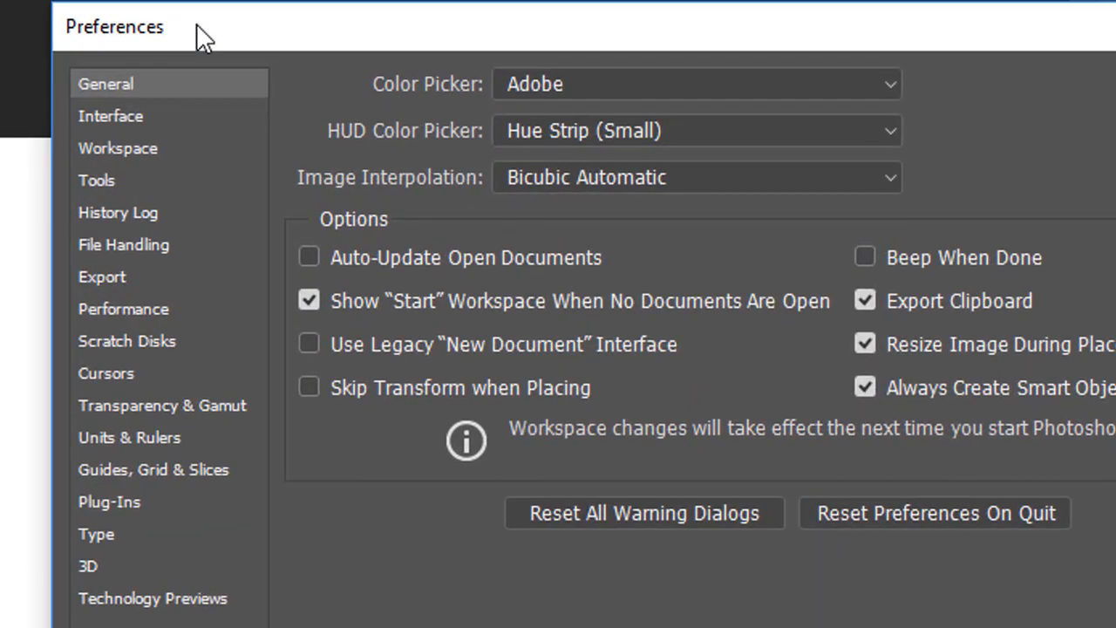
click(242, 414)
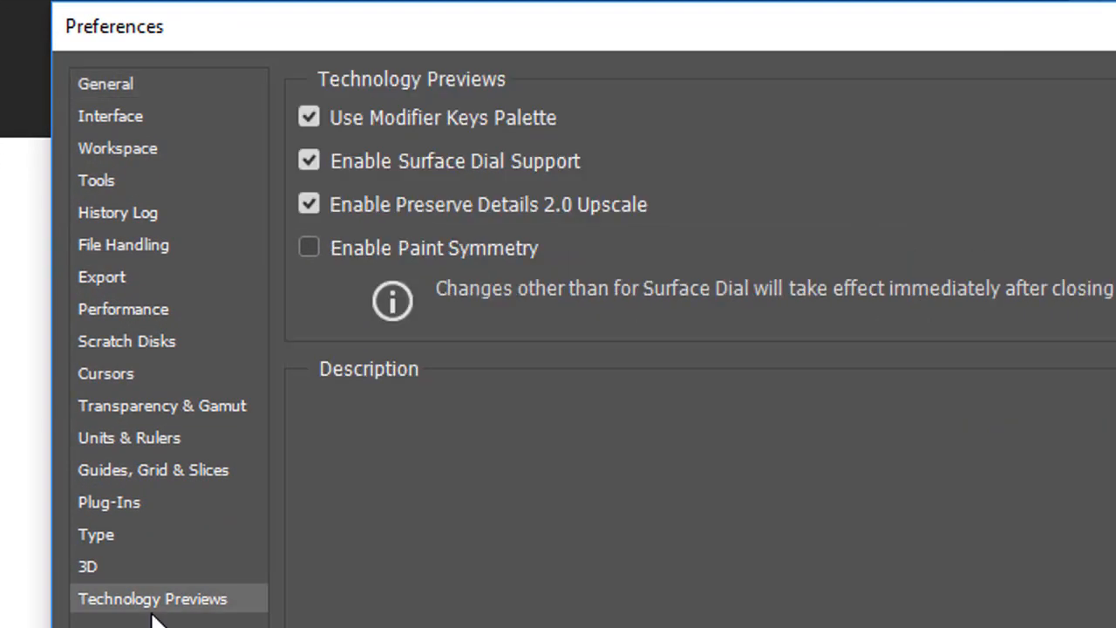
click(360, 251)
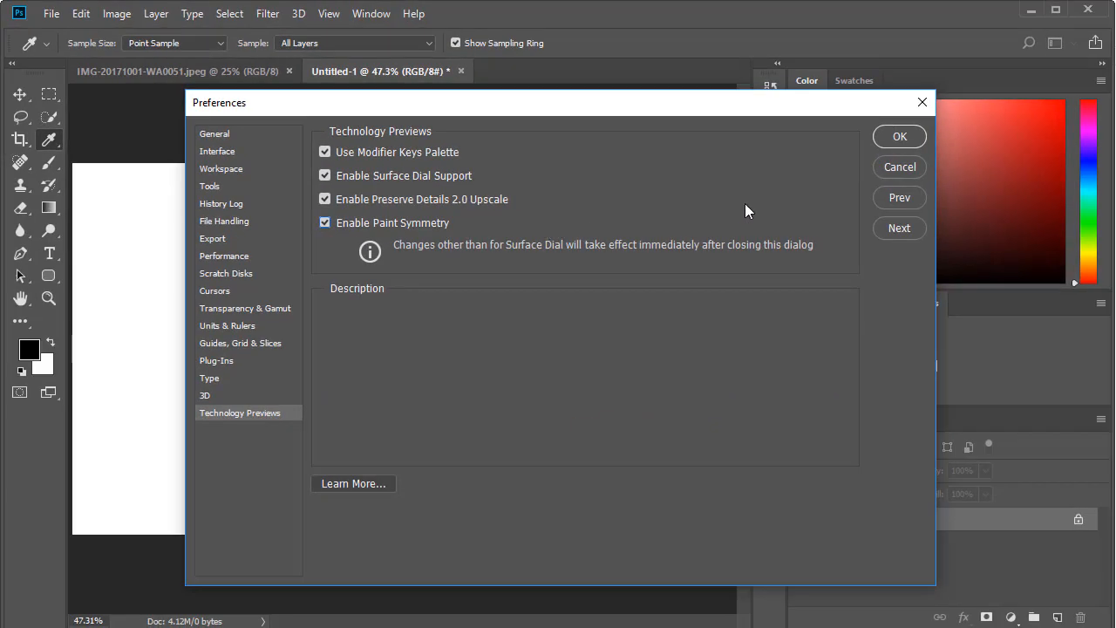
click(899, 136)
key(b)
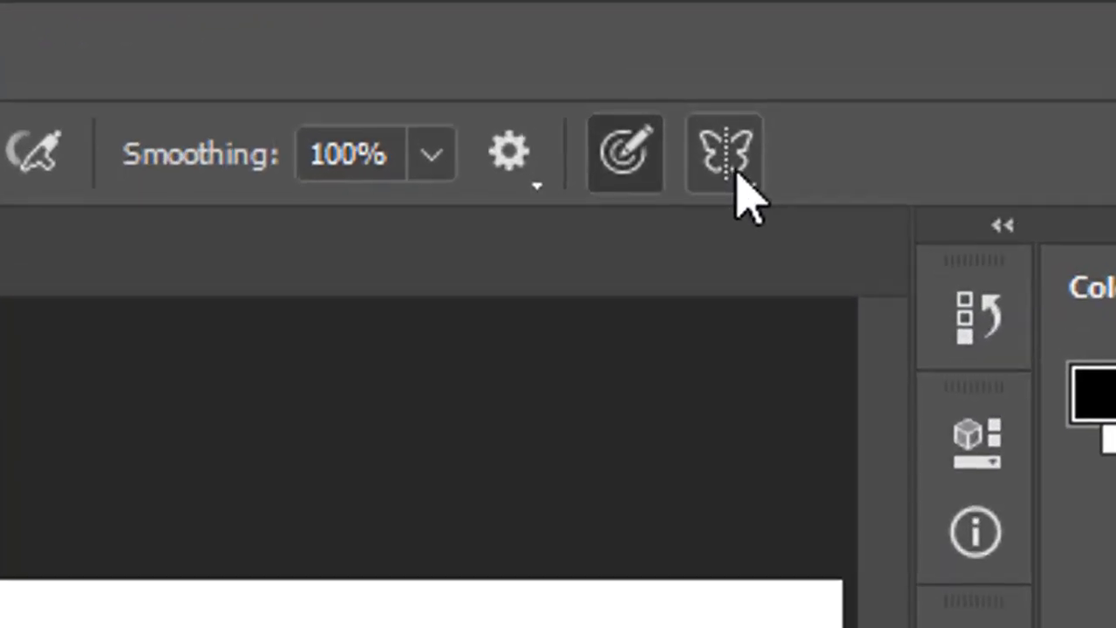
Step: Create a vertical symmetry axis in the middle of the canvas and paint a mirrored stroke along it
click(732, 167)
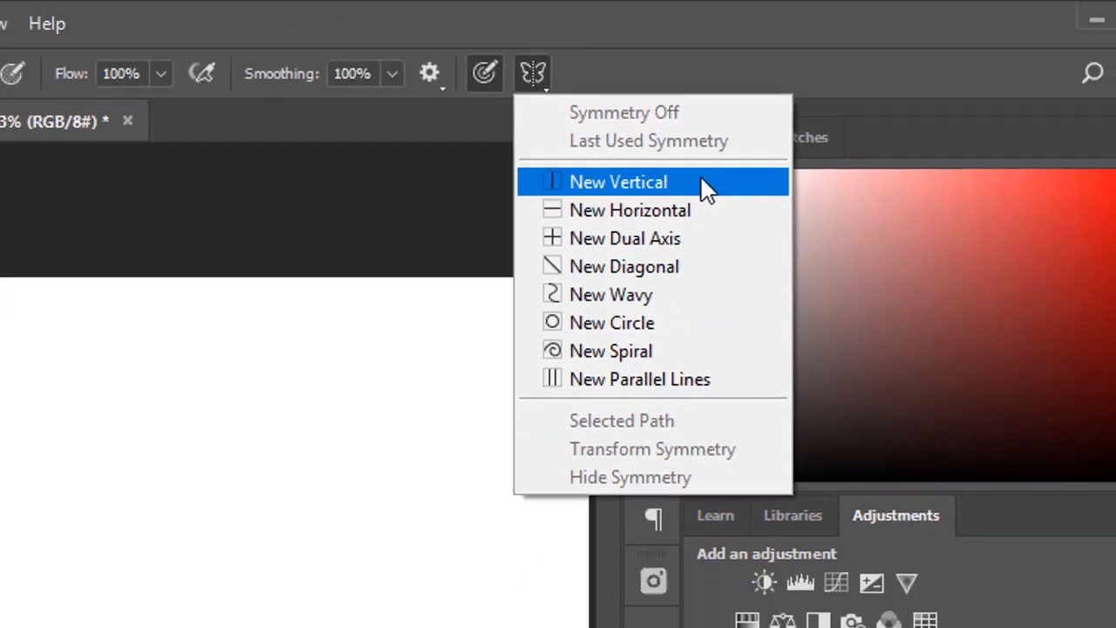
click(643, 227)
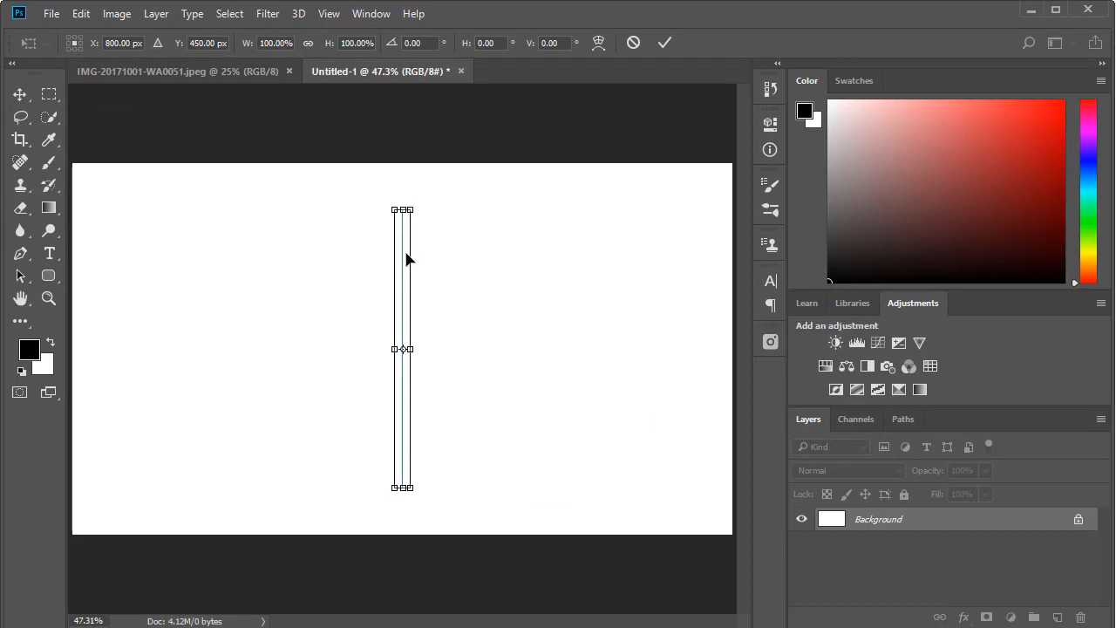
mouse_move(405, 207)
mouse_down()
mouse_move(407, 166)
mouse_move(403, 209)
mouse_up()
key(Return)
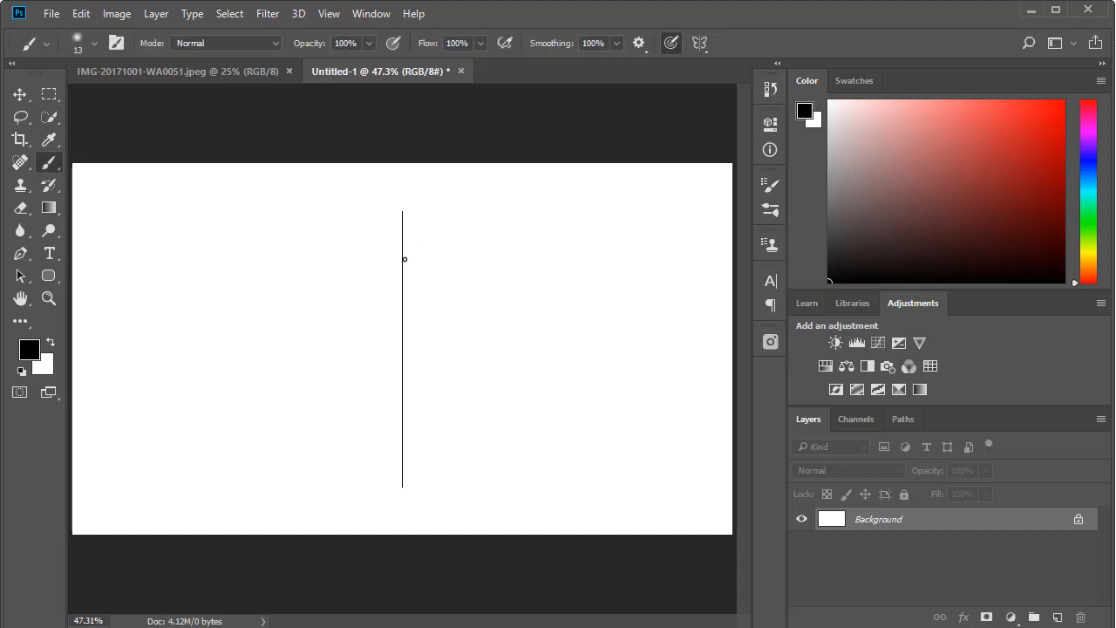
mouse_move(423, 232)
mouse_down()
mouse_move(501, 212)
mouse_move(531, 253)
mouse_move(509, 294)
mouse_move(516, 358)
mouse_move(476, 354)
mouse_move(474, 459)
mouse_move(396, 448)
mouse_up()
Step: Create a horizontal symmetry axis across the blank canvas and paint two mirrored strokes along it
click(703, 46)
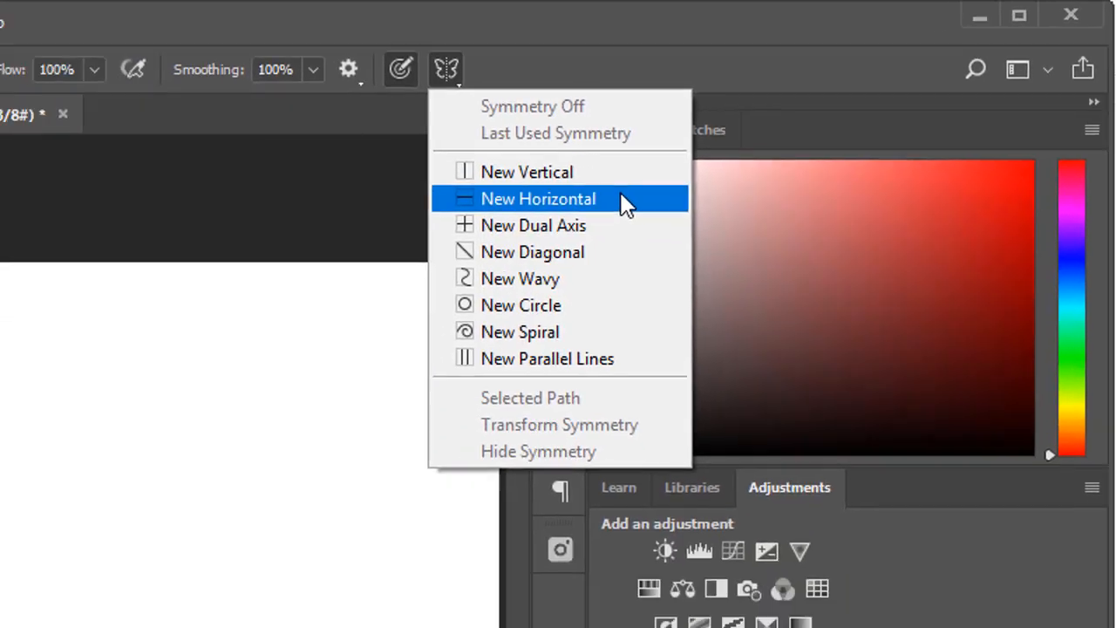
click(508, 242)
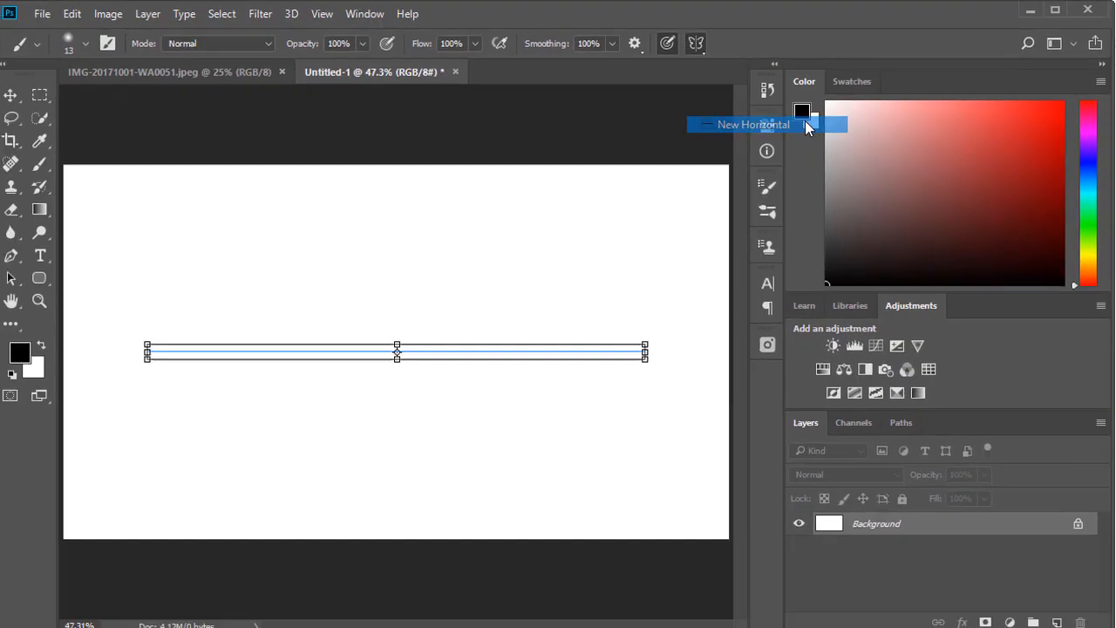
key(Return)
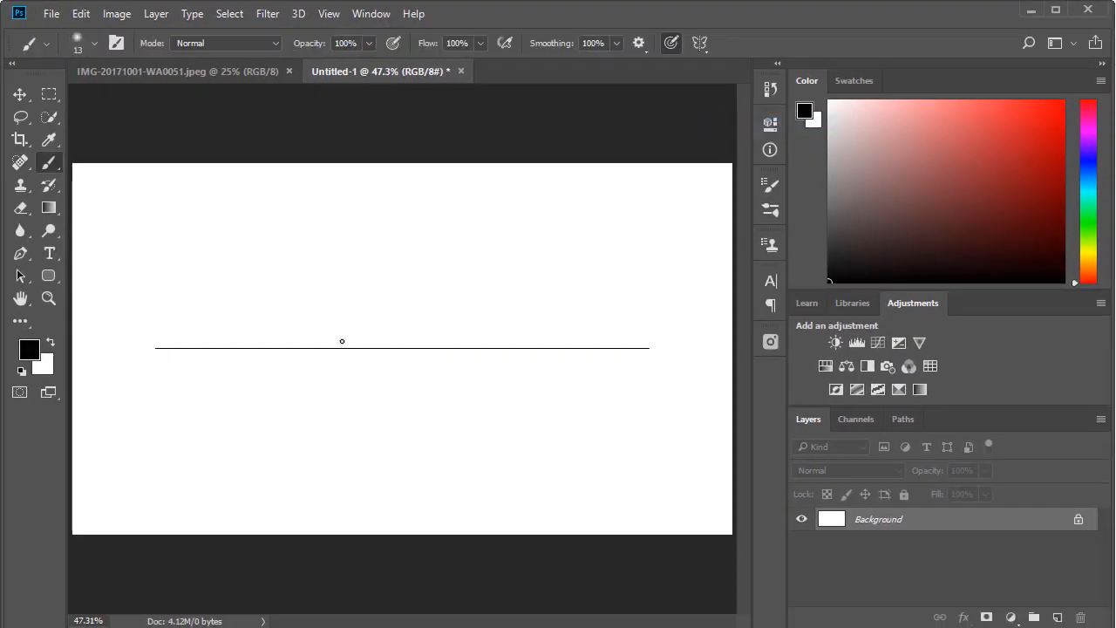
drag(298, 347, 242, 312)
mouse_move(535, 299)
mouse_down()
mouse_move(663, 206)
mouse_move(607, 276)
mouse_move(469, 318)
mouse_move(485, 344)
mouse_up()
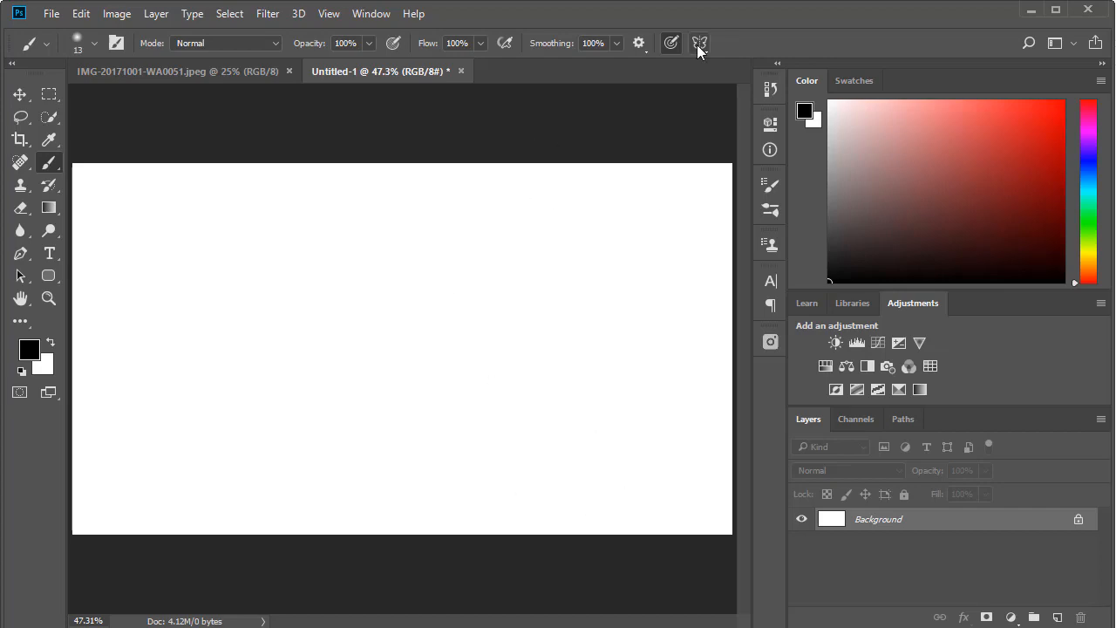
Step: Create a wavy symmetry path, stretch it much wider to one side, and paint a mirrored stroke with it
click(697, 44)
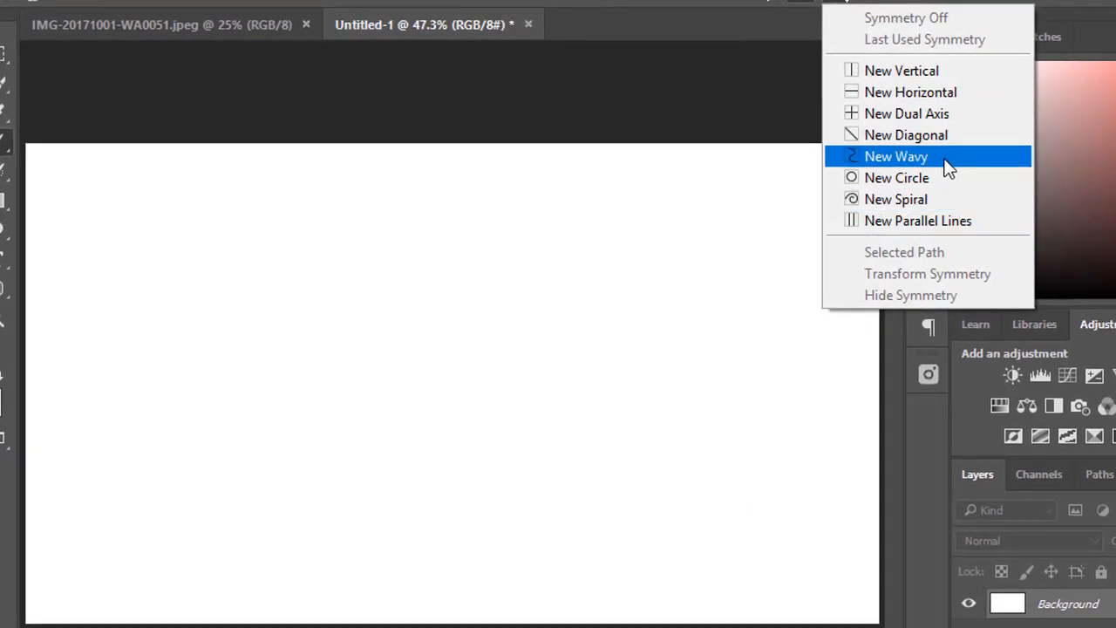
click(896, 156)
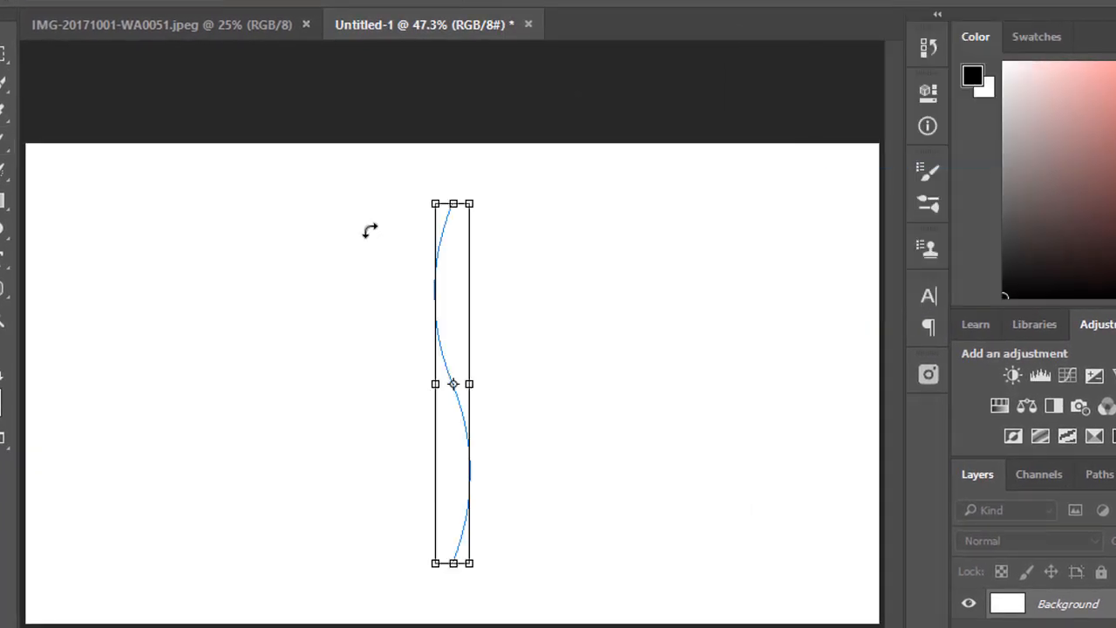
mouse_move(471, 203)
mouse_down()
mouse_move(700, 257)
mouse_move(675, 221)
mouse_up()
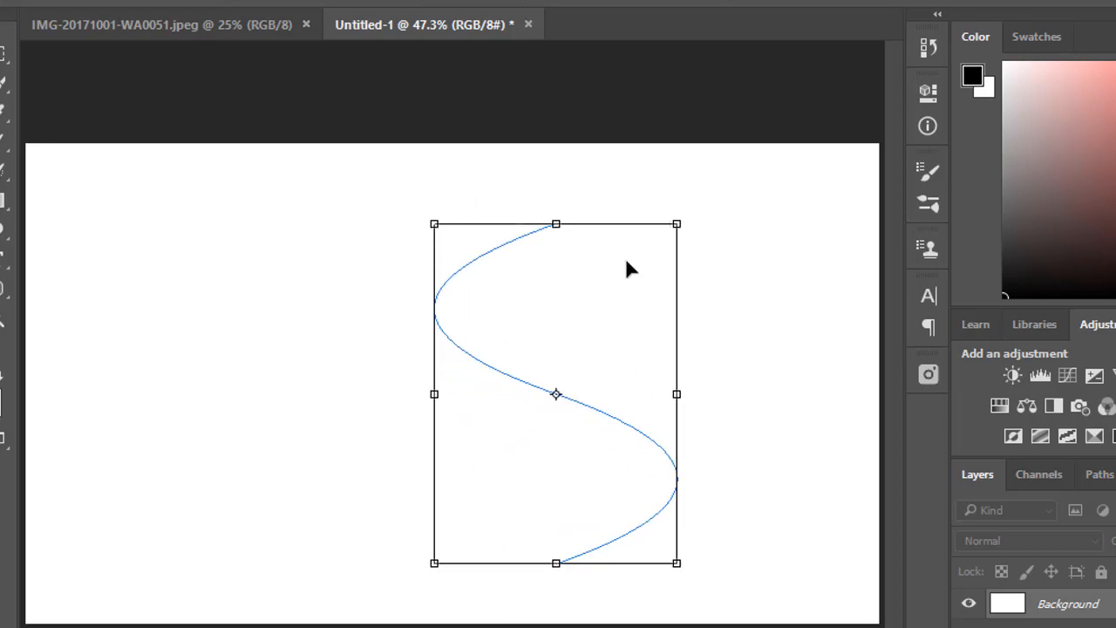
key(Return)
mouse_move(454, 262)
mouse_down()
mouse_move(721, 242)
mouse_move(649, 299)
mouse_move(535, 306)
mouse_move(574, 372)
mouse_move(757, 319)
mouse_move(780, 385)
mouse_move(503, 463)
mouse_move(563, 323)
mouse_move(496, 286)
mouse_move(416, 395)
mouse_move(374, 323)
mouse_move(564, 323)
mouse_move(770, 296)
mouse_up()
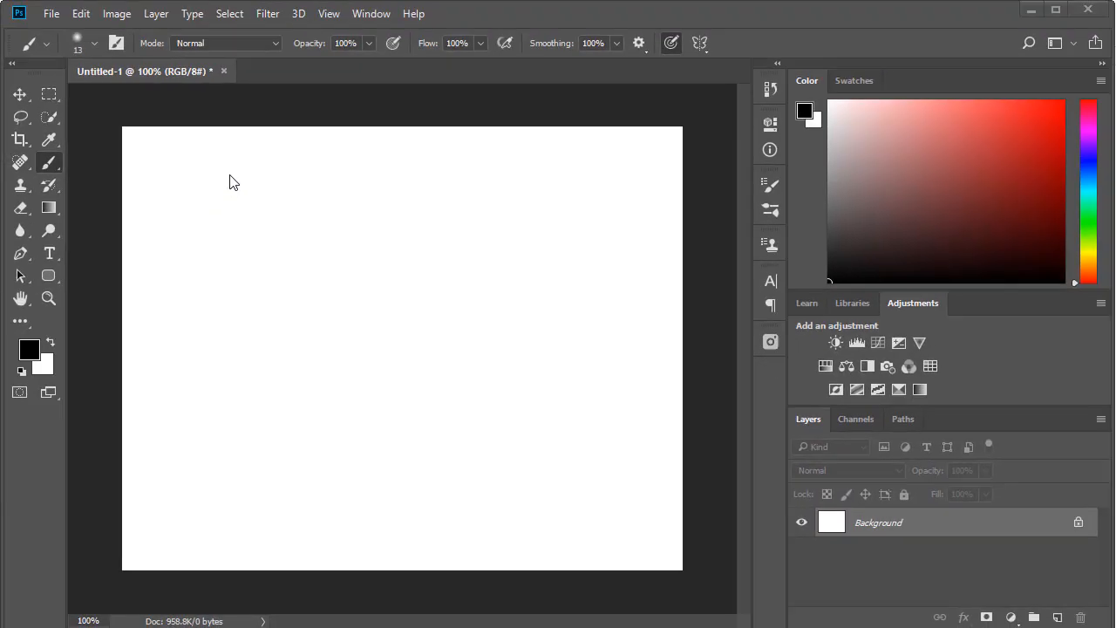
Step: Open the brush preset picker and examine its size and hardness settings and the available brush groups
right_click(226, 163)
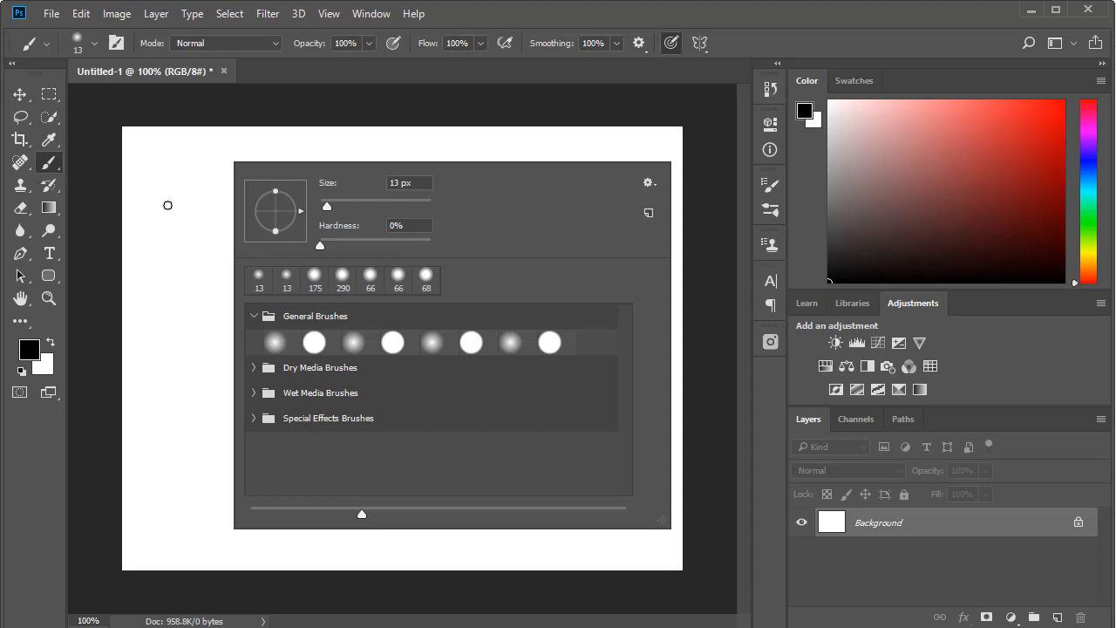
click(94, 45)
click(94, 45)
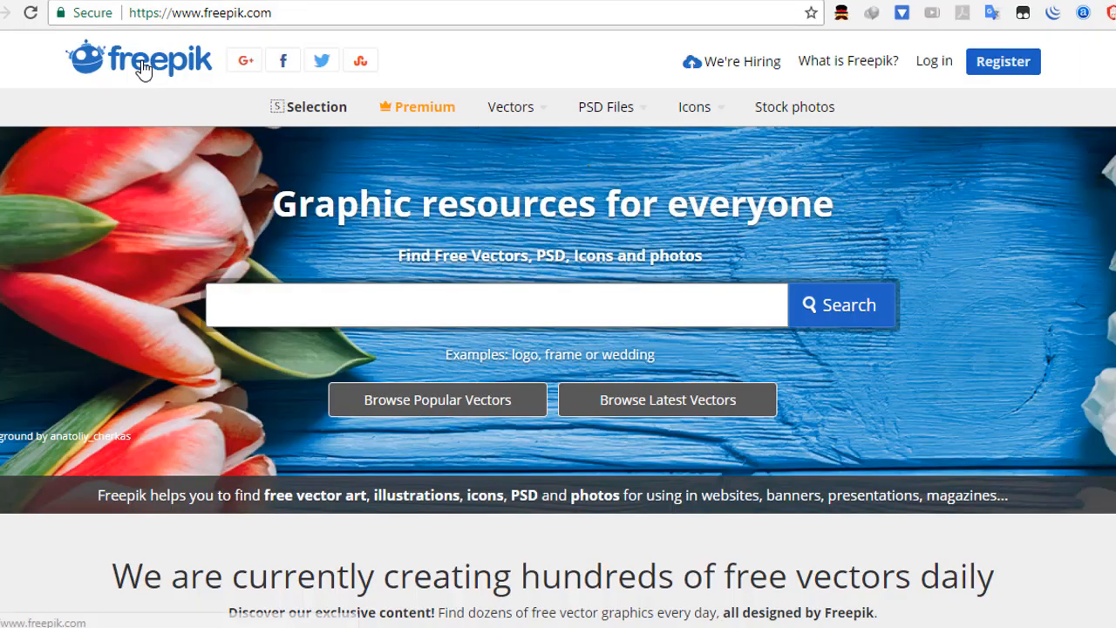
Step: Switch to the Freepik website, search for "logo" and browse the resulting graphics
click(144, 69)
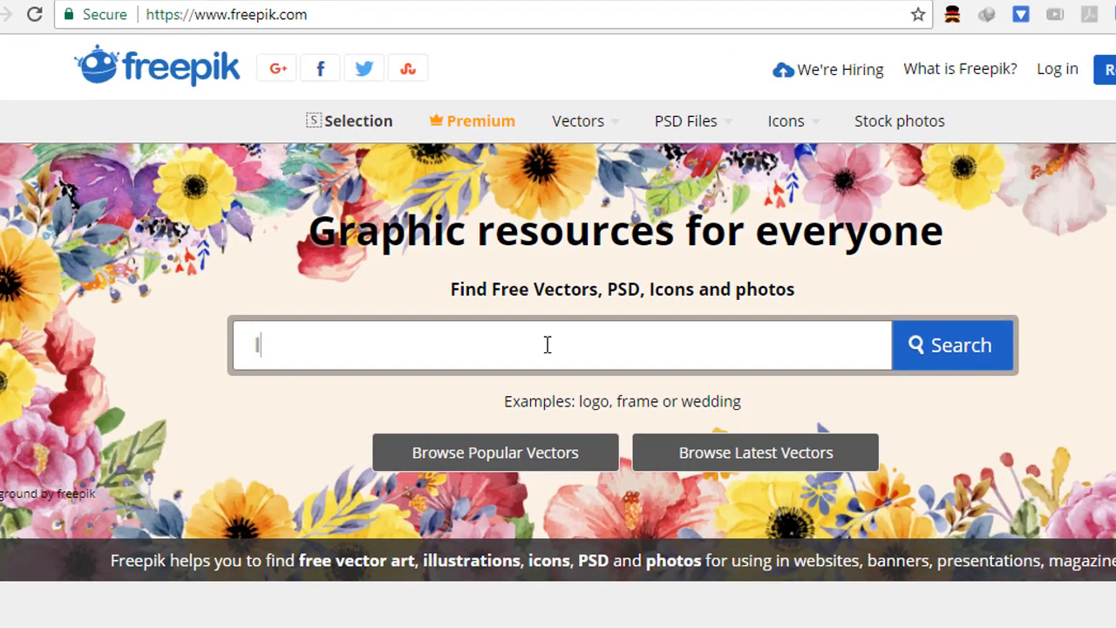
text(logo)
key(Return)
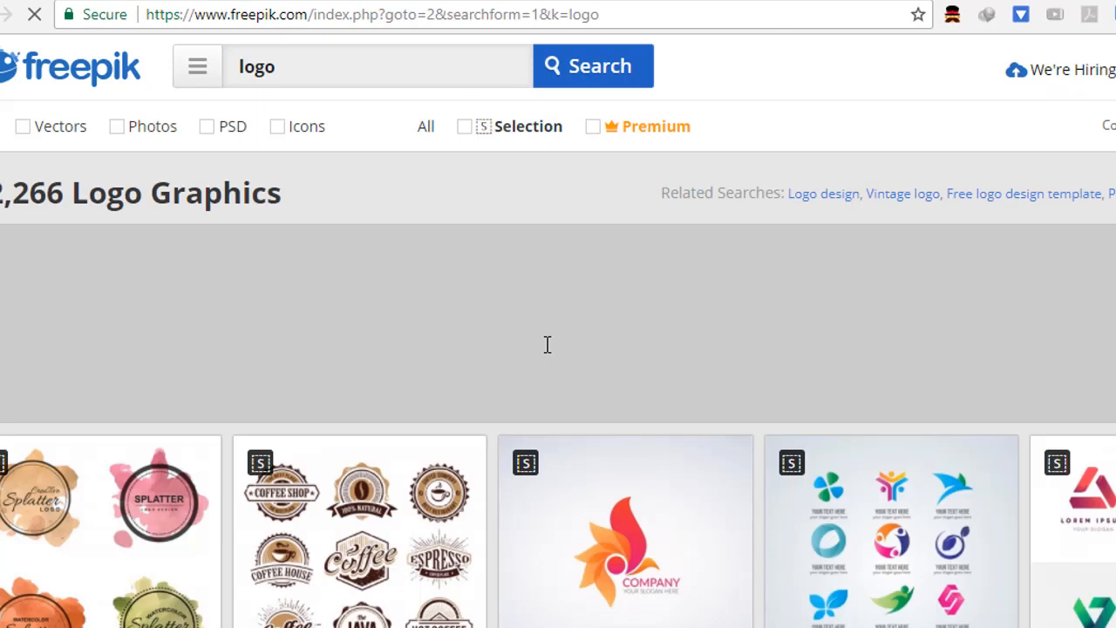
scroll(882, 338, down, 10)
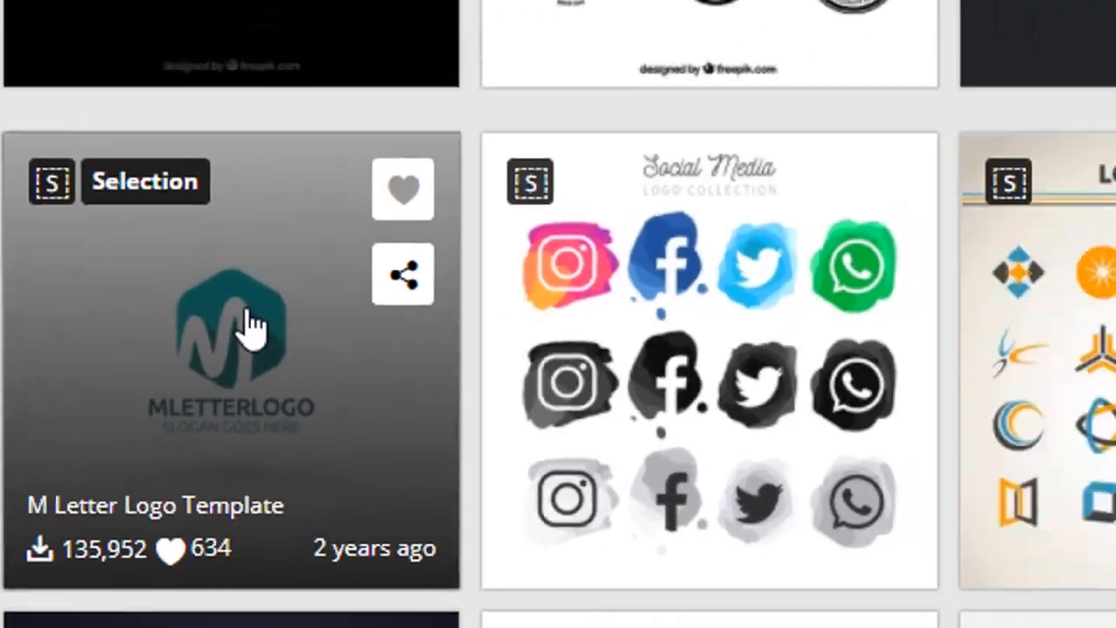
Step: Download the free M Letter Logo Template from Freepik and extract M-Letter-Logo-Template.zip into its current folder
click(334, 277)
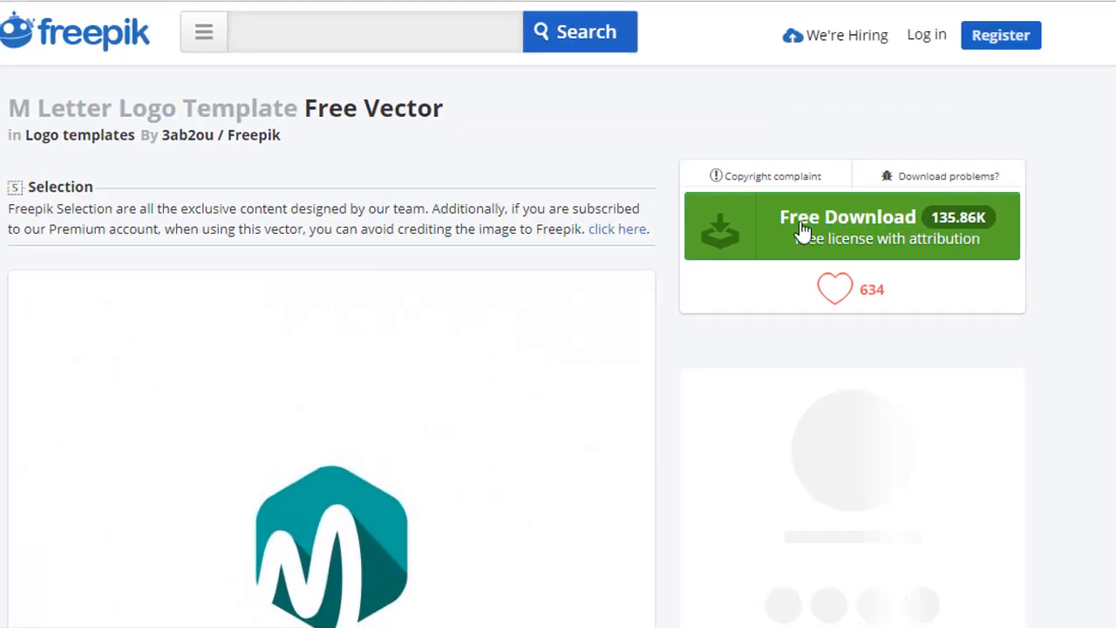
click(838, 222)
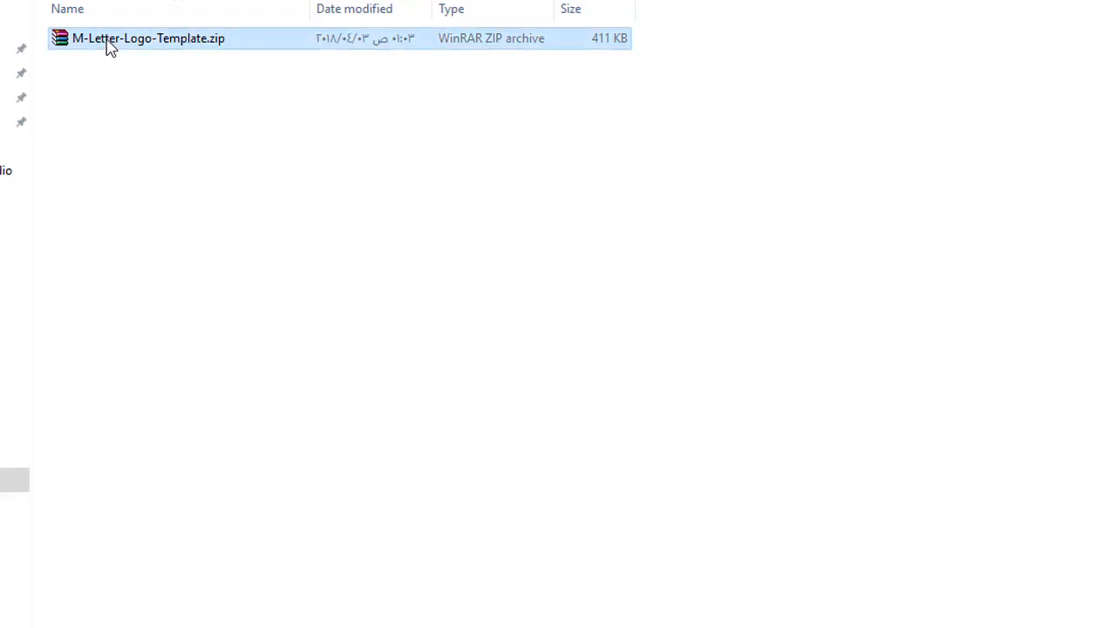
right_click(107, 45)
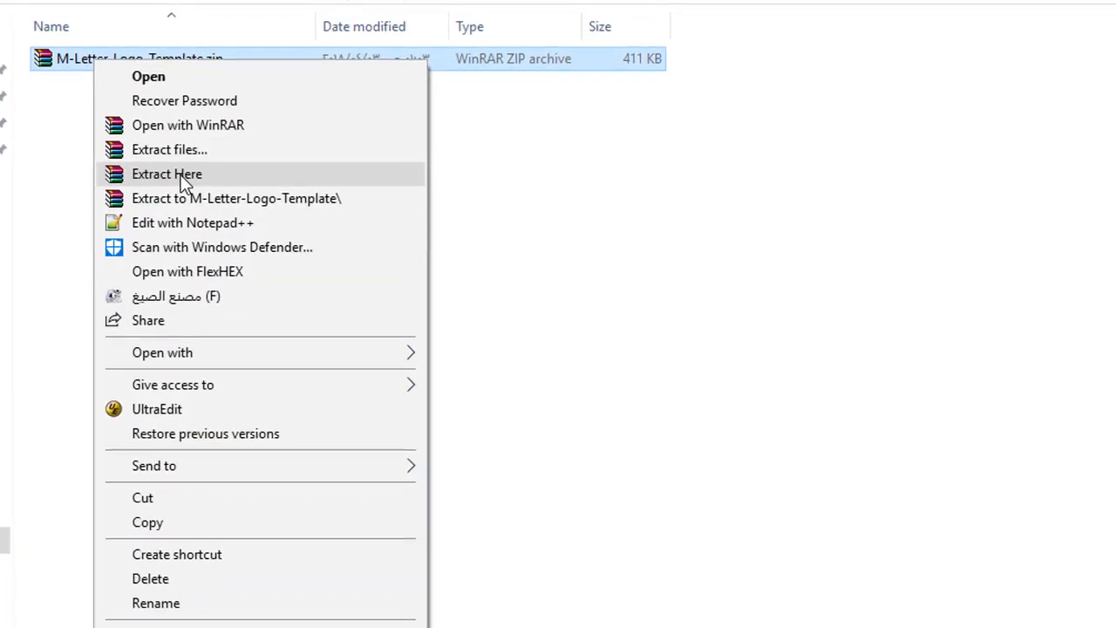
click(174, 162)
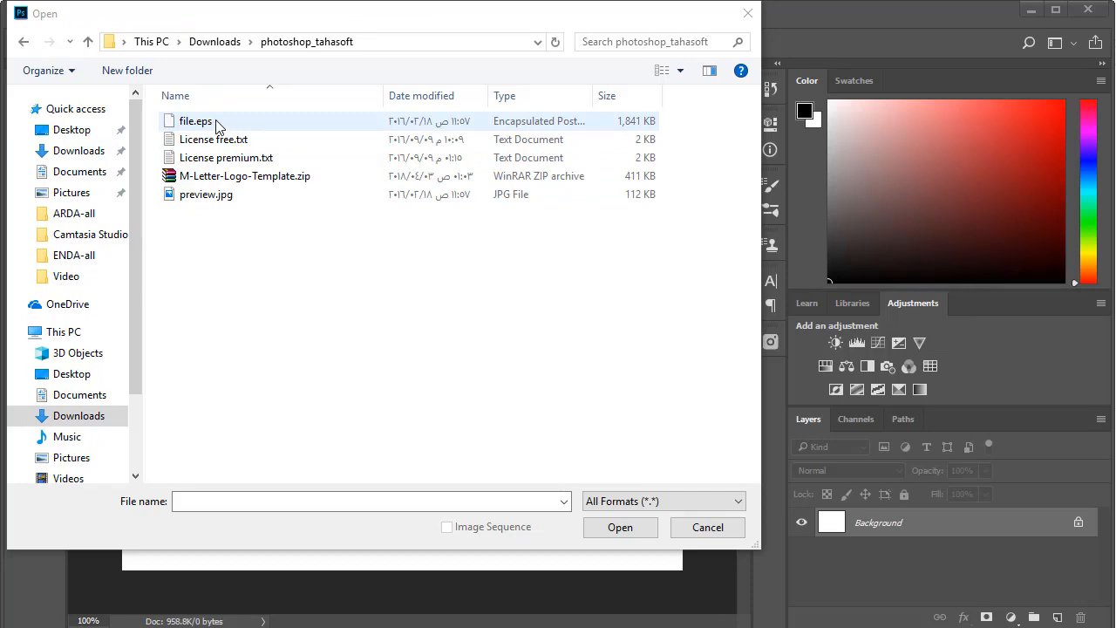
Step: Open the extracted file.eps in Photoshop, rasterized at 300 pixels/inch in CMYK Color, and desaturate the logo
double_click(216, 126)
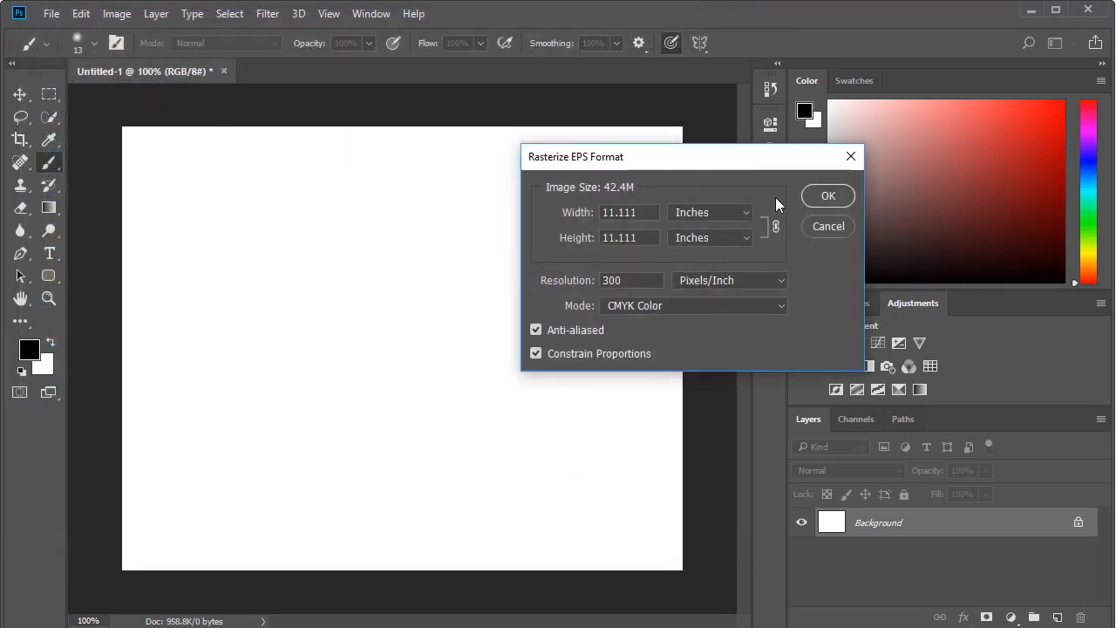
click(824, 199)
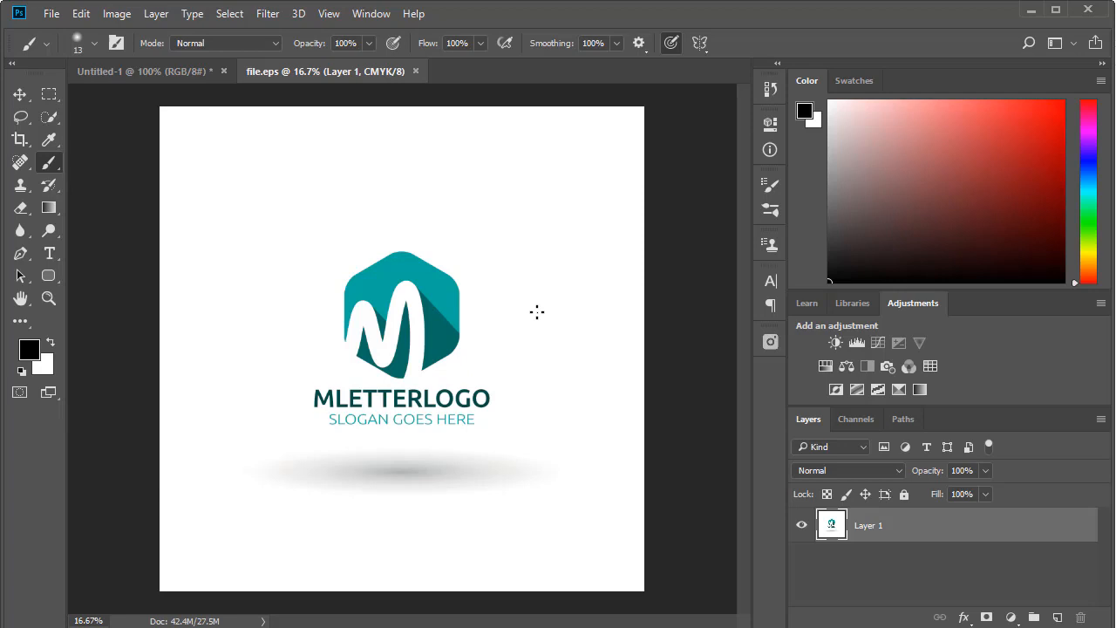
key(ctrl+shift+u)
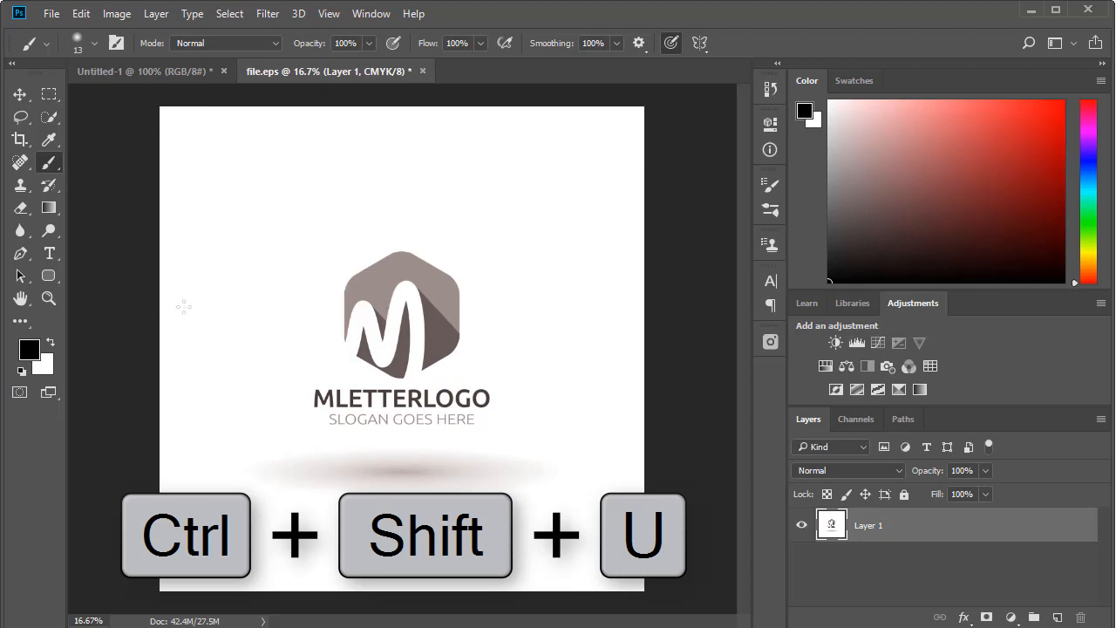
Step: Crop the image closely around the logo, keeping its slogan and the shadow beneath it
key(c)
mouse_move(274, 241)
mouse_down()
mouse_move(438, 391)
mouse_move(399, 375)
mouse_move(456, 511)
mouse_move(545, 531)
mouse_move(562, 518)
mouse_up()
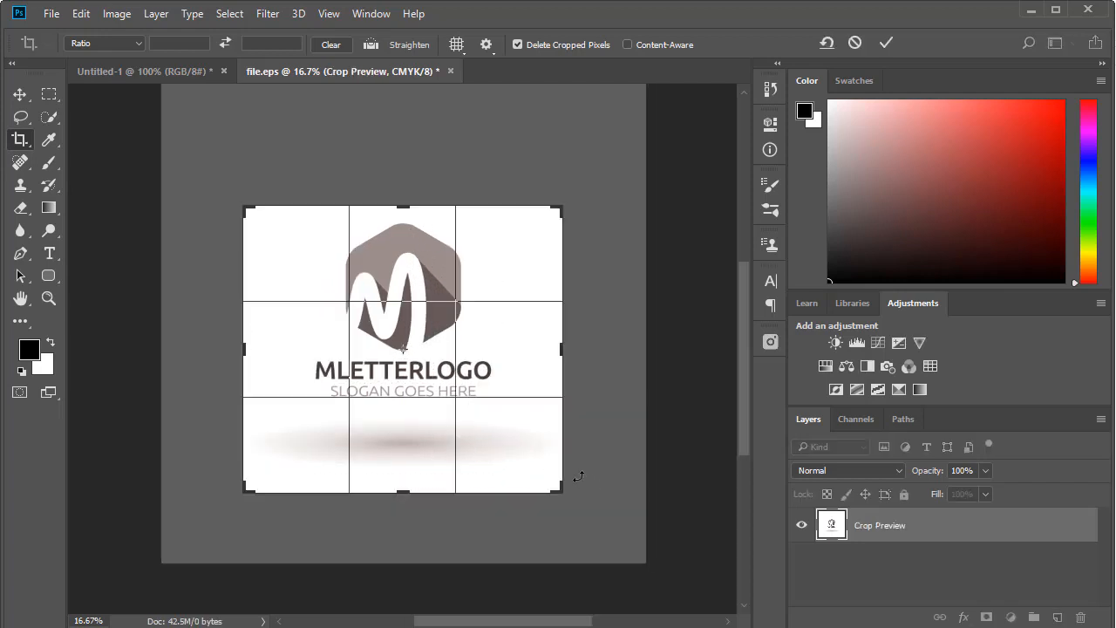
key(Return)
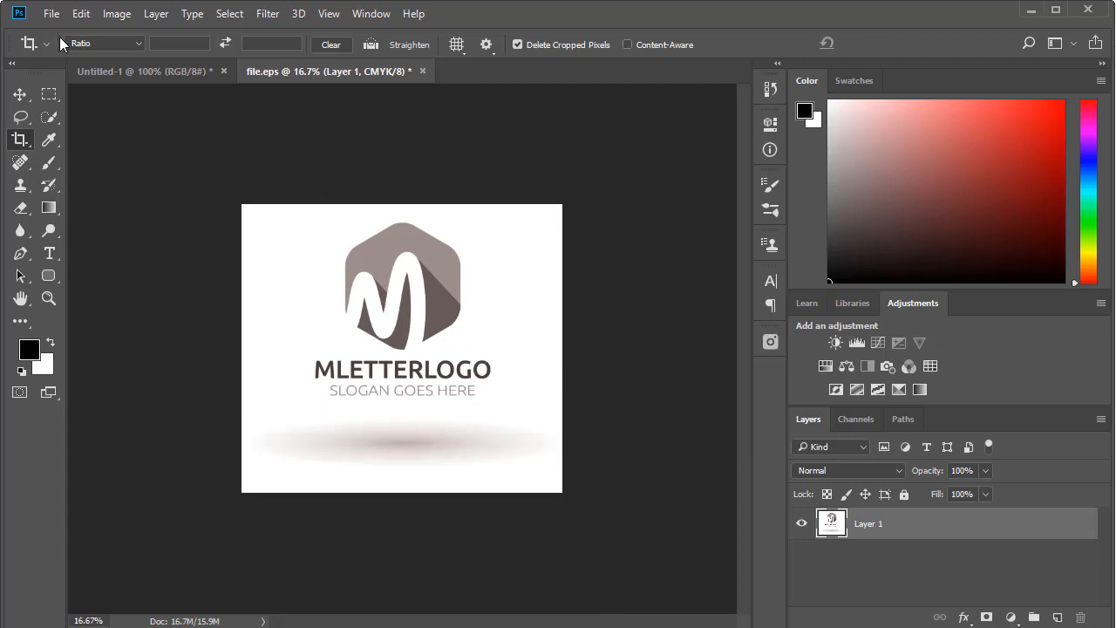
Step: Define the cropped logo image as a brush preset named "logo"
click(81, 14)
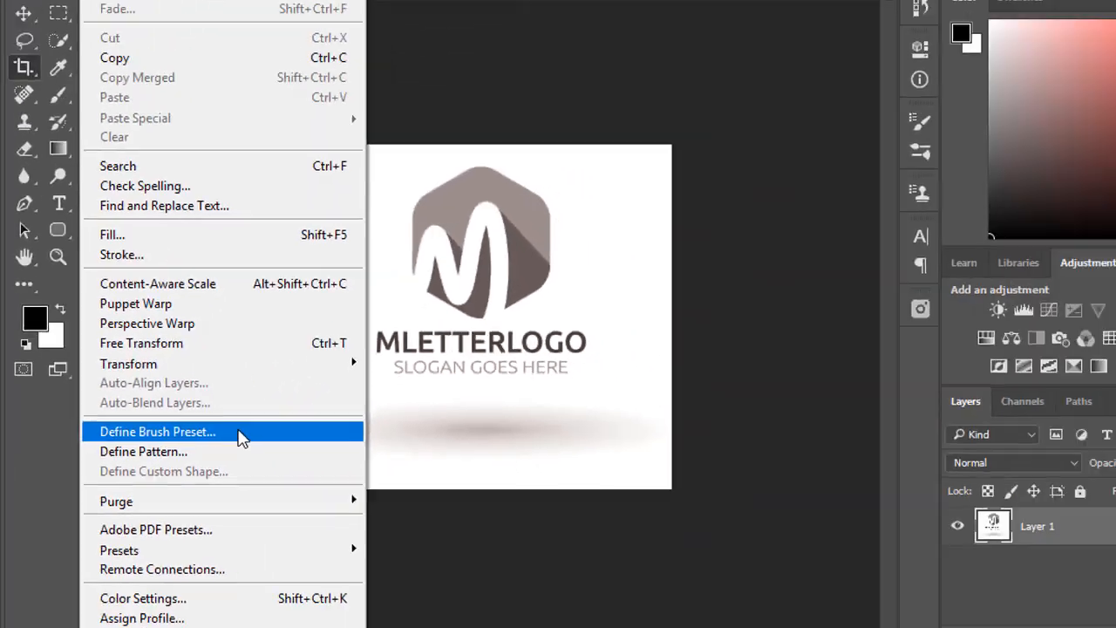
click(242, 438)
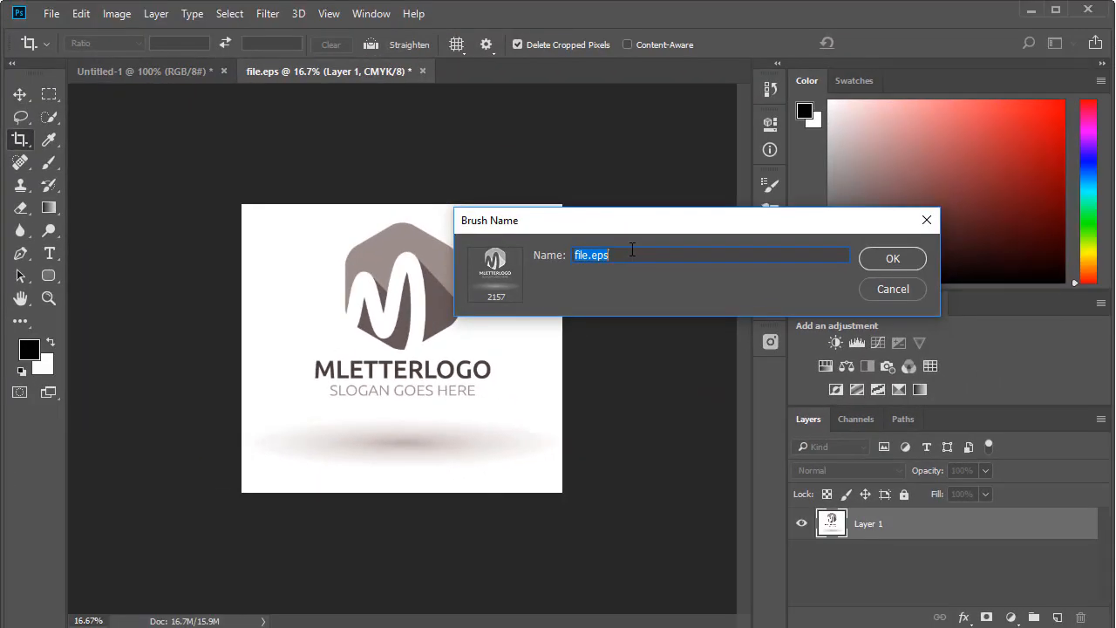
text(logo)
key(Return)
Step: Go to the blank Untitled-1 document with the Brush tool and choose the new logo brush preset
key(b)
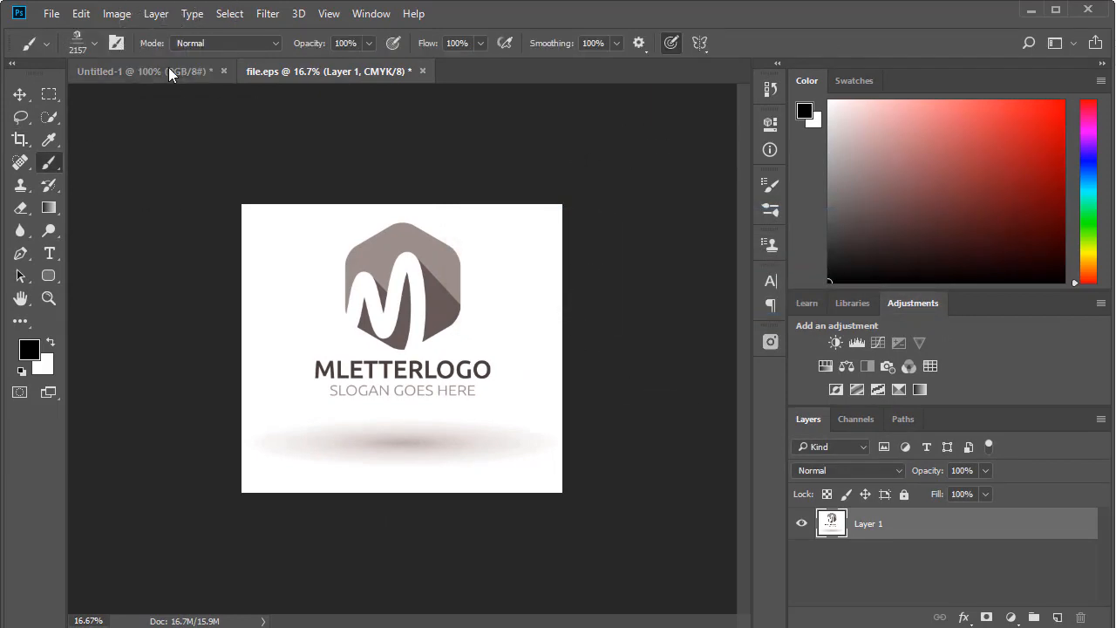
click(166, 73)
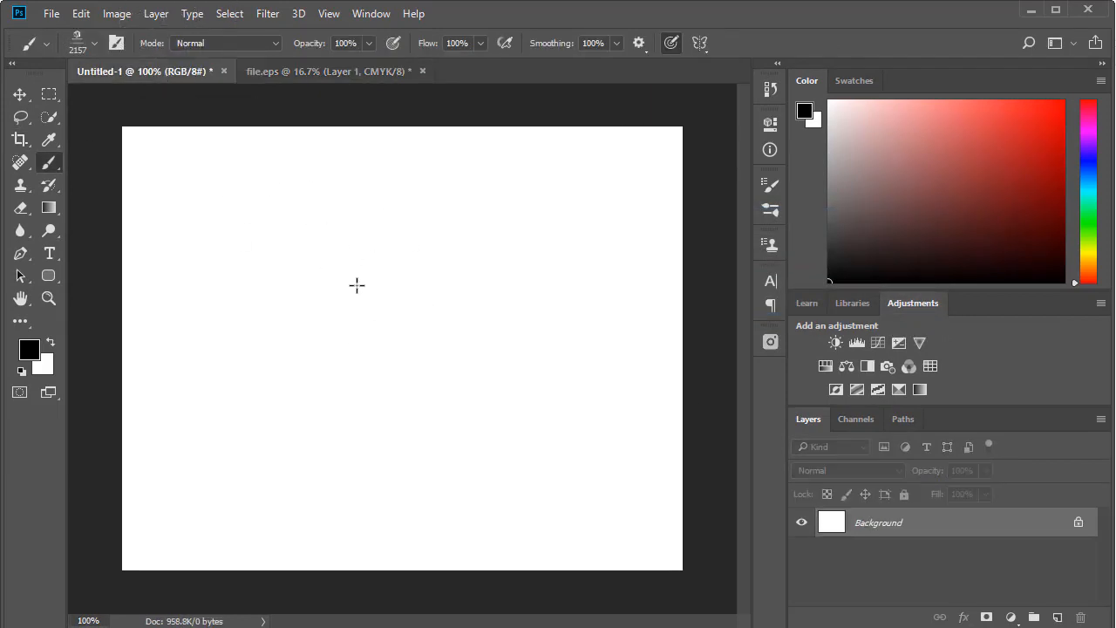
right_click(217, 186)
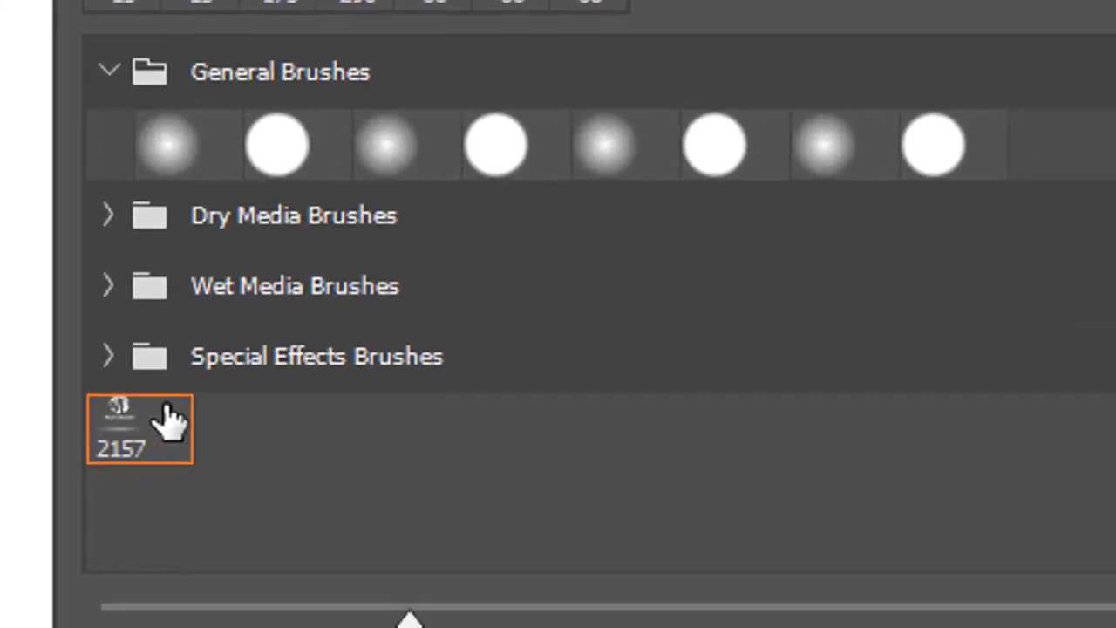
double_click(151, 428)
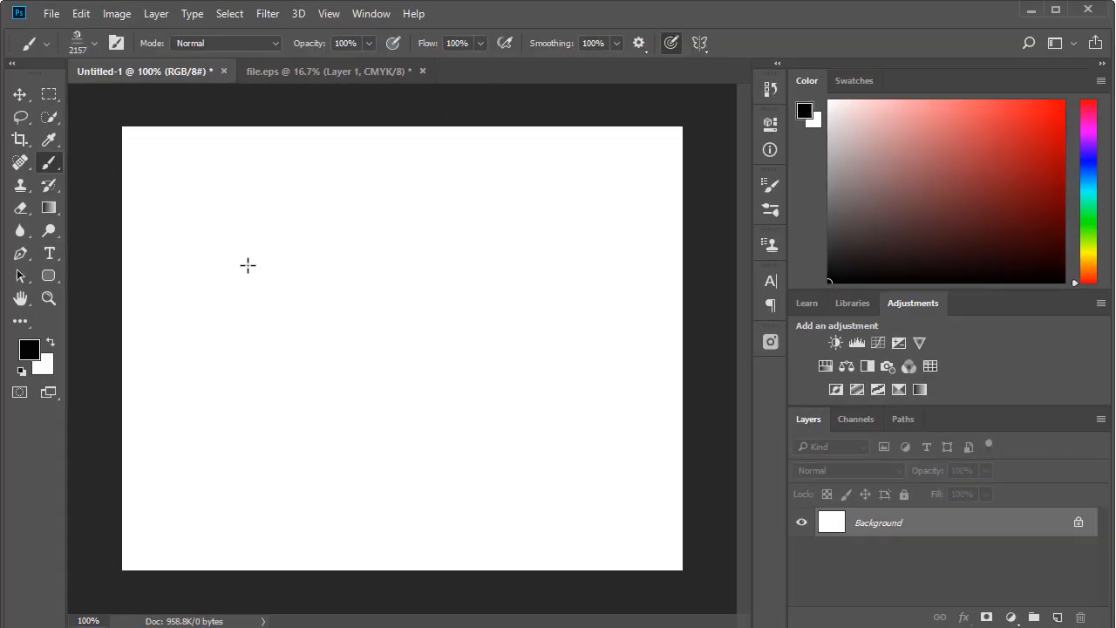
Step: Try a stamp of the logo brush at its full 2157 px size, and undo it
click(395, 231)
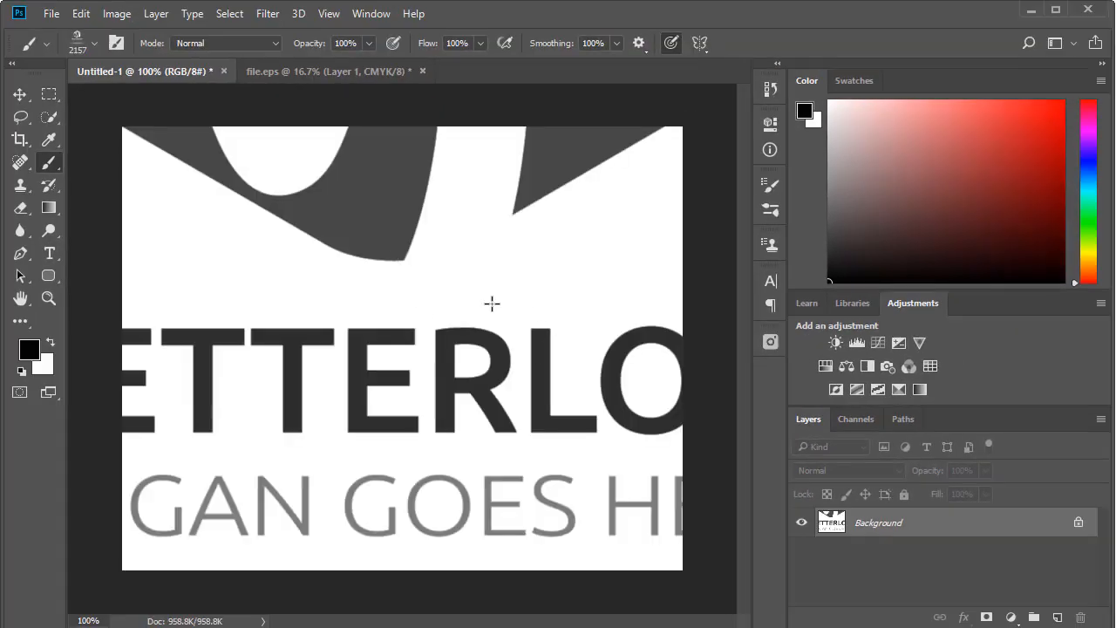
key(ctrl+z)
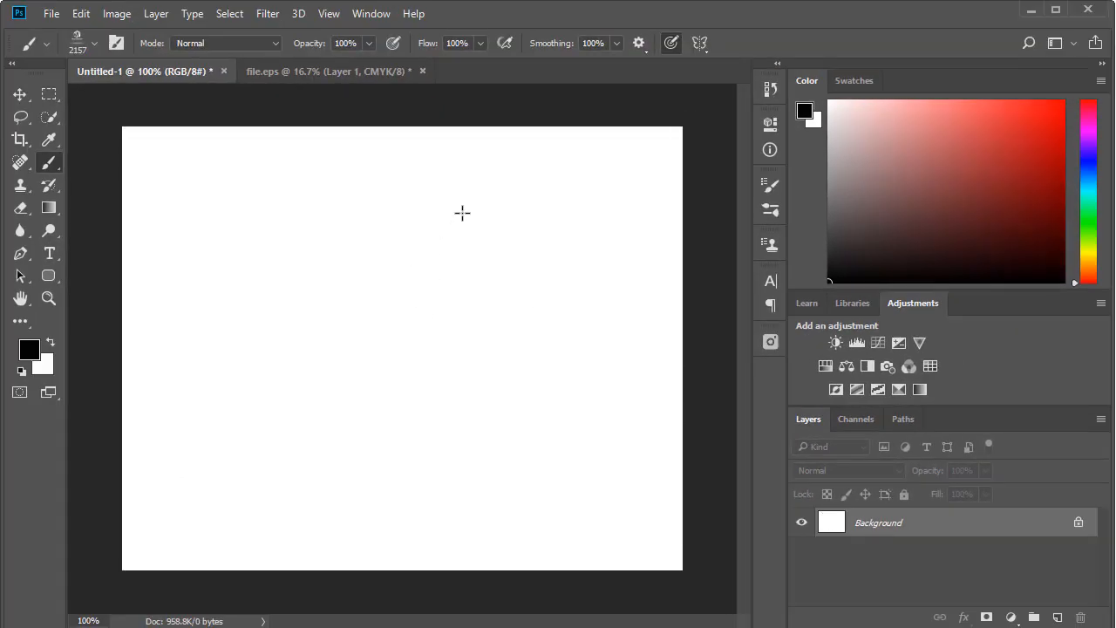
Step: Stamp a small logo at 73 px near the canvas's upper middle and a larger one at 169 px right of it
right_click(462, 211)
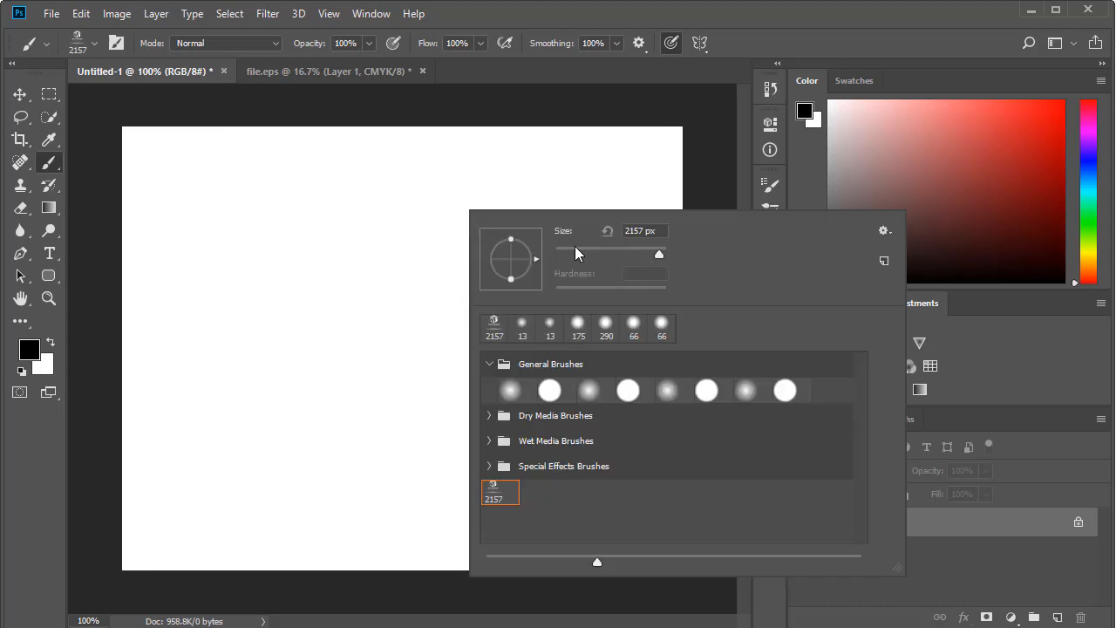
mouse_move(575, 254)
mouse_down()
mouse_move(590, 253)
mouse_move(578, 254)
mouse_up()
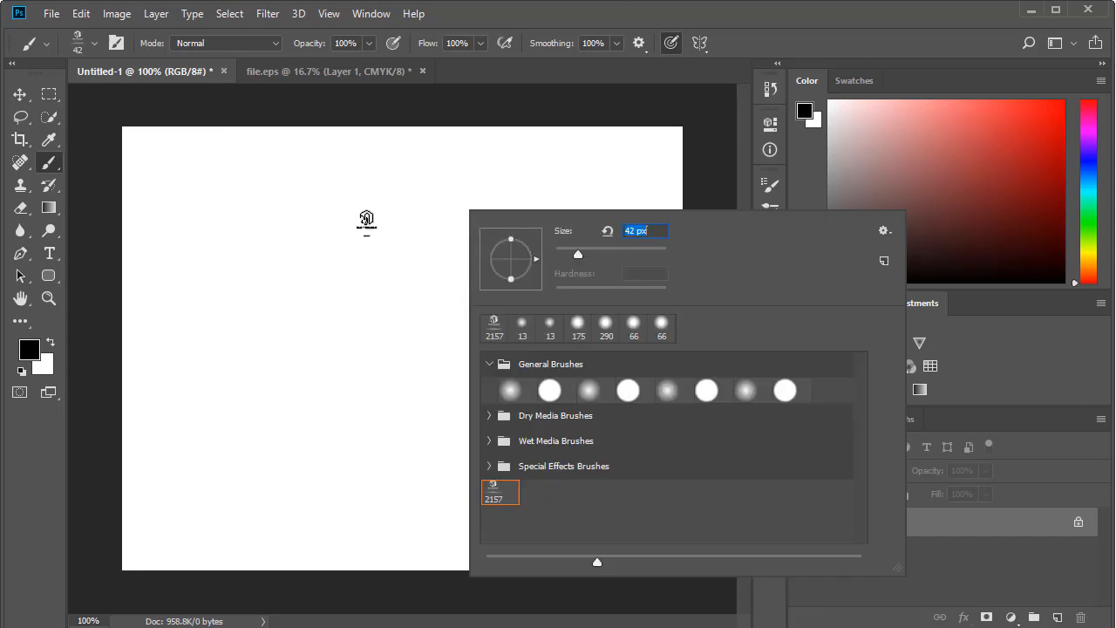
click(379, 205)
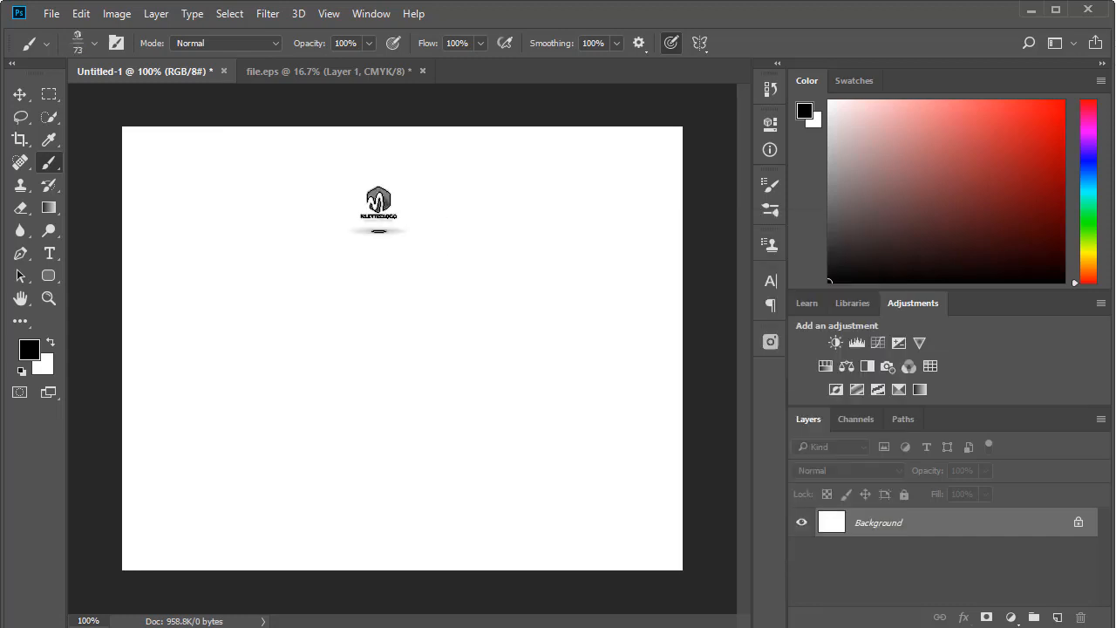
drag(318, 280, 393, 292)
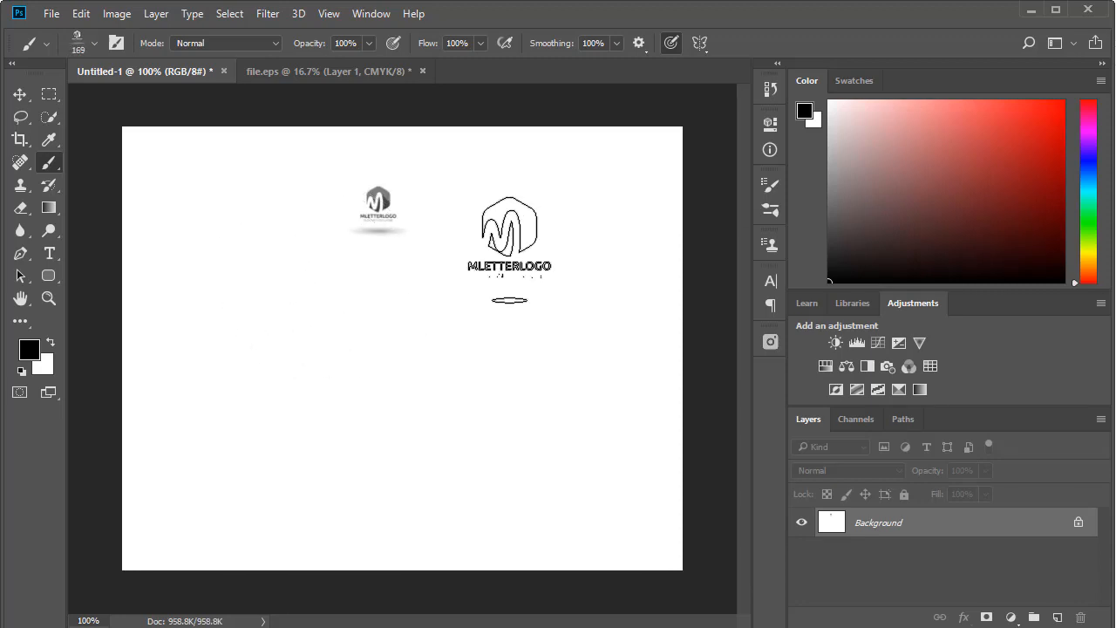
click(509, 251)
Step: Set the logo brush size to 250 px and stamp a black logo in the canvas's upper-left area
key(bracketright)
key(bracketright)
key(bracketright)
key(bracketright)
key(bracketright)
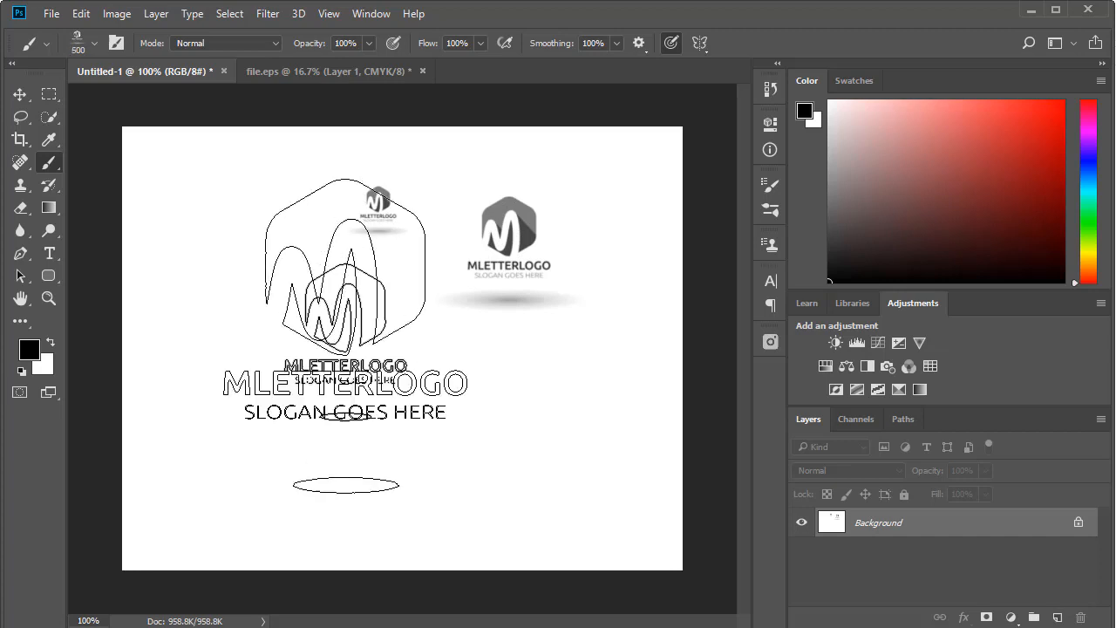
key(bracketleft)
key(bracketleft)
key(bracketleft)
key(bracketleft)
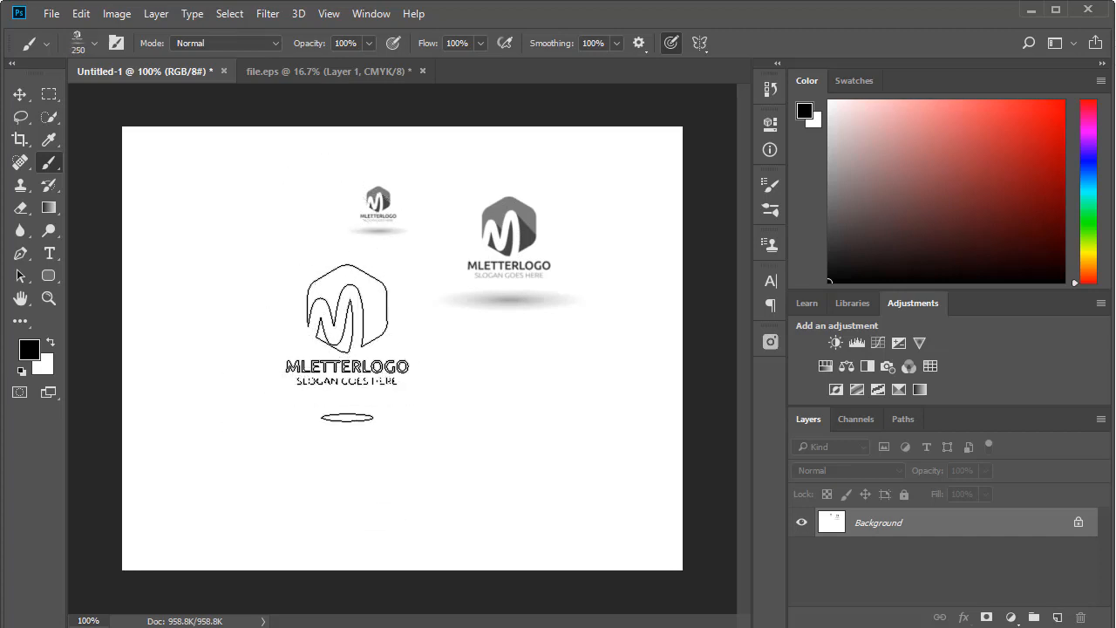
click(260, 273)
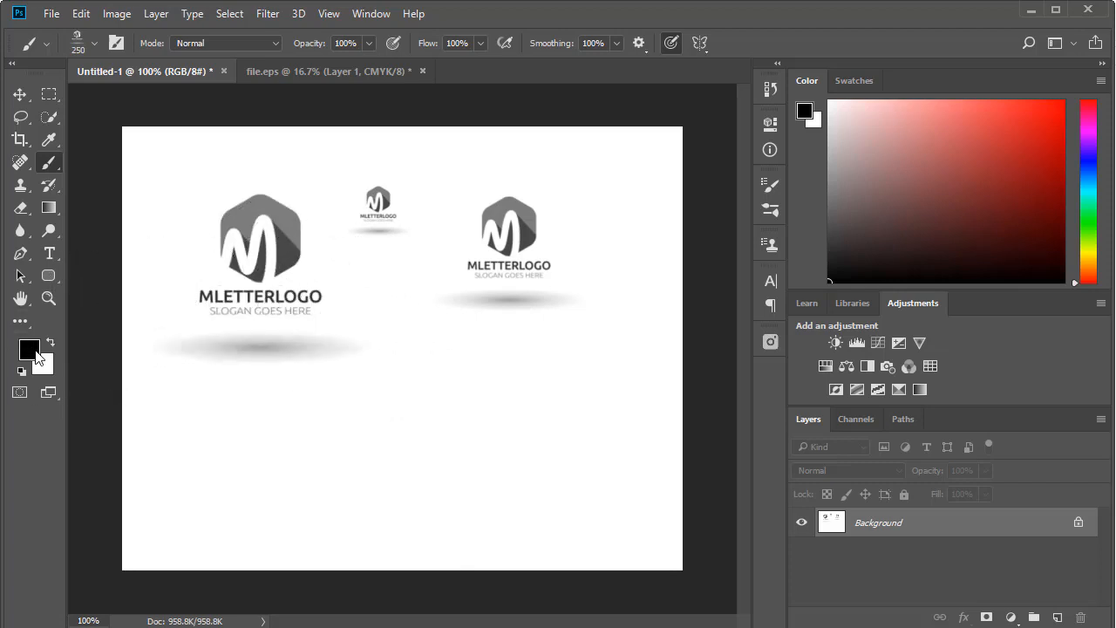
Step: Set the foreground colour to red ff0000 and stamp a logo in the canvas's lower-right area
click(36, 350)
text(ff0000)
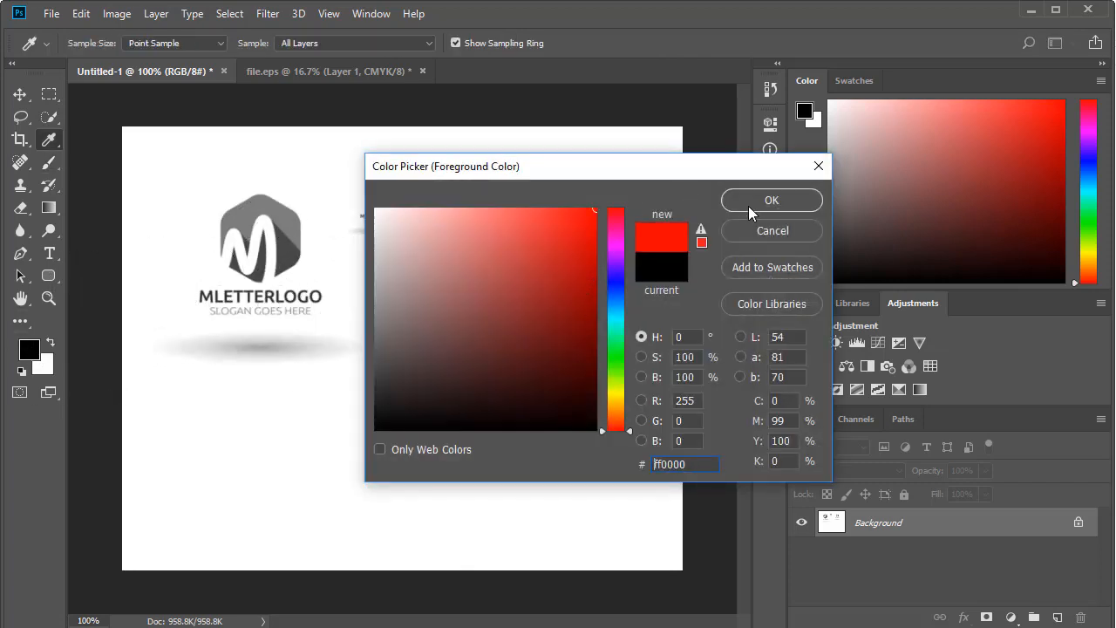
click(772, 200)
click(650, 366)
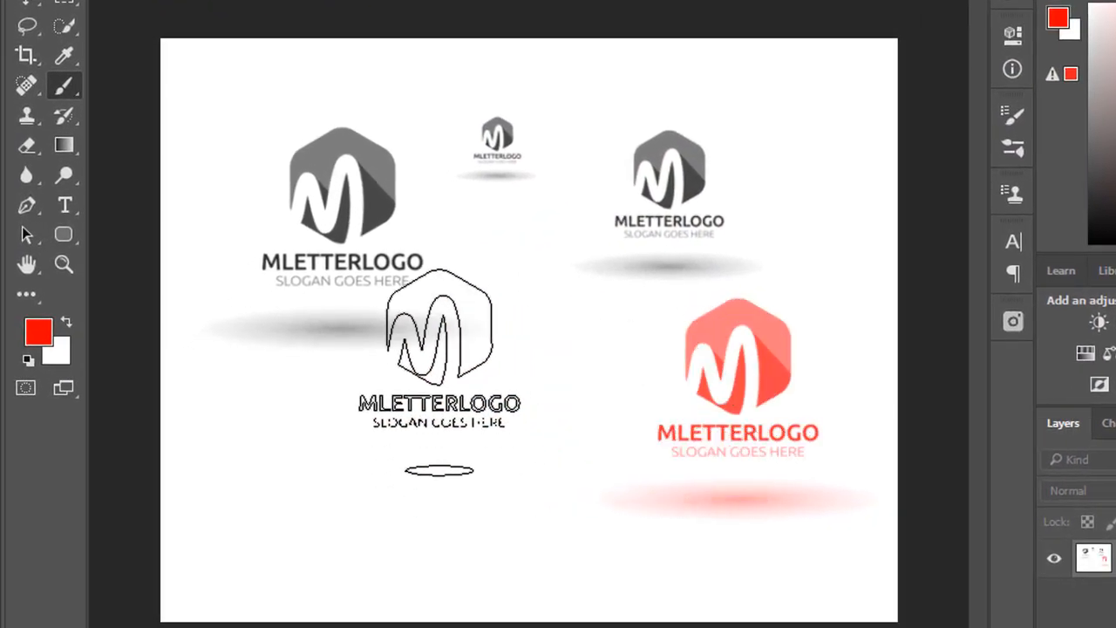
Step: Change the foreground colour to bright blue and stamp a logo in the middle of the canvas
click(37, 331)
click(719, 231)
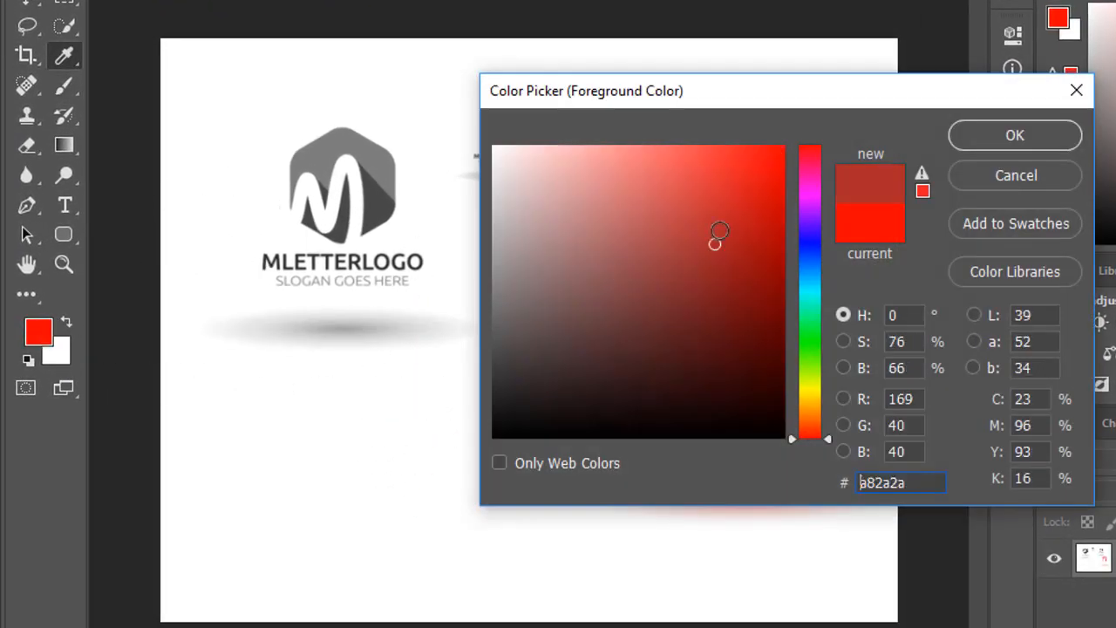
click(776, 200)
click(810, 237)
click(985, 137)
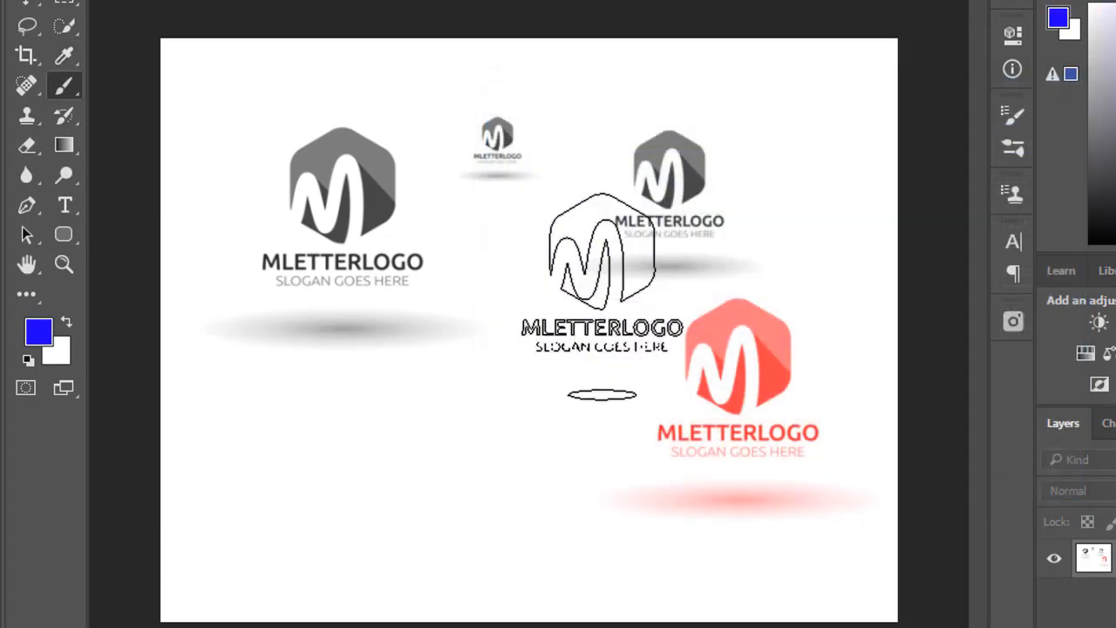
click(558, 361)
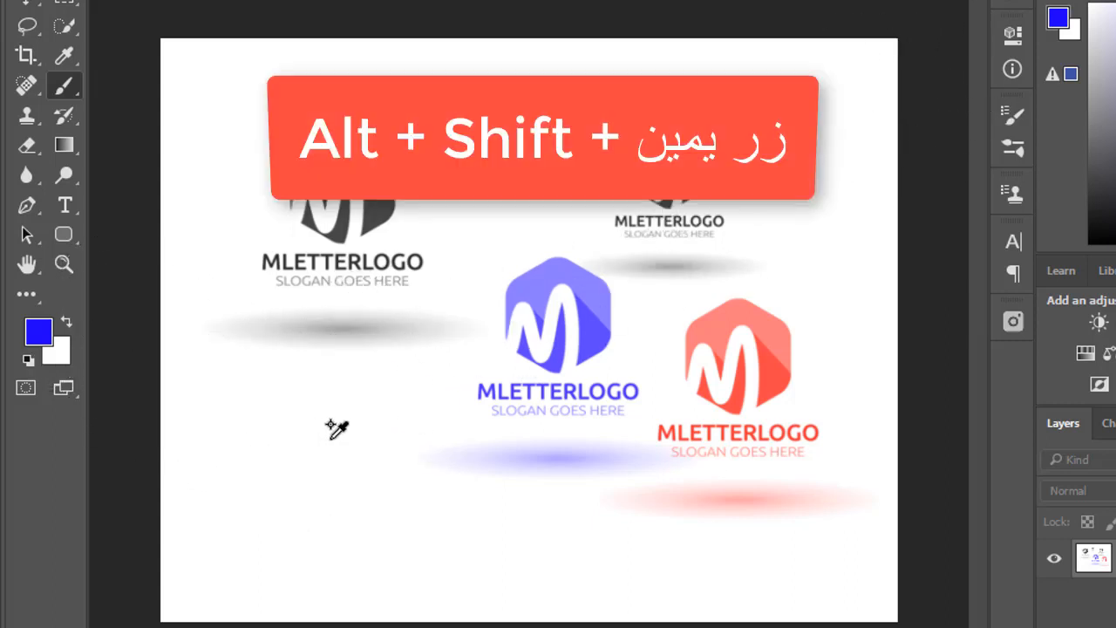
Step: Pick a green foreground colour with the on-canvas colour picker and stamp a 236 px logo at the canvas's lower left
alt+shift+right_click(336, 429)
alt+shift+right_click(386, 415)
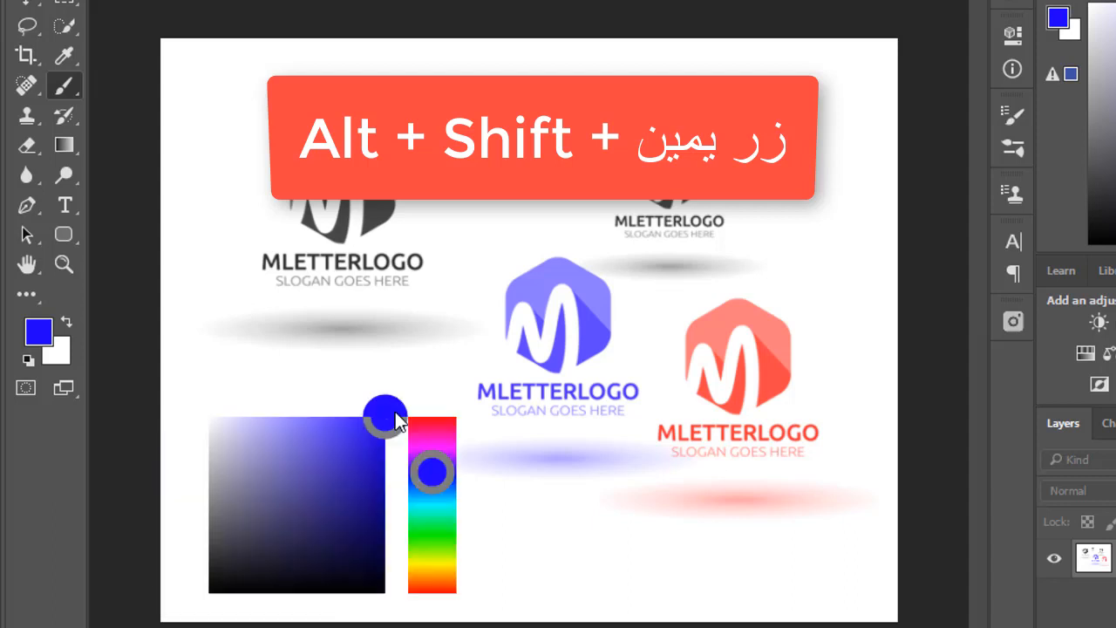
drag(400, 421, 366, 481)
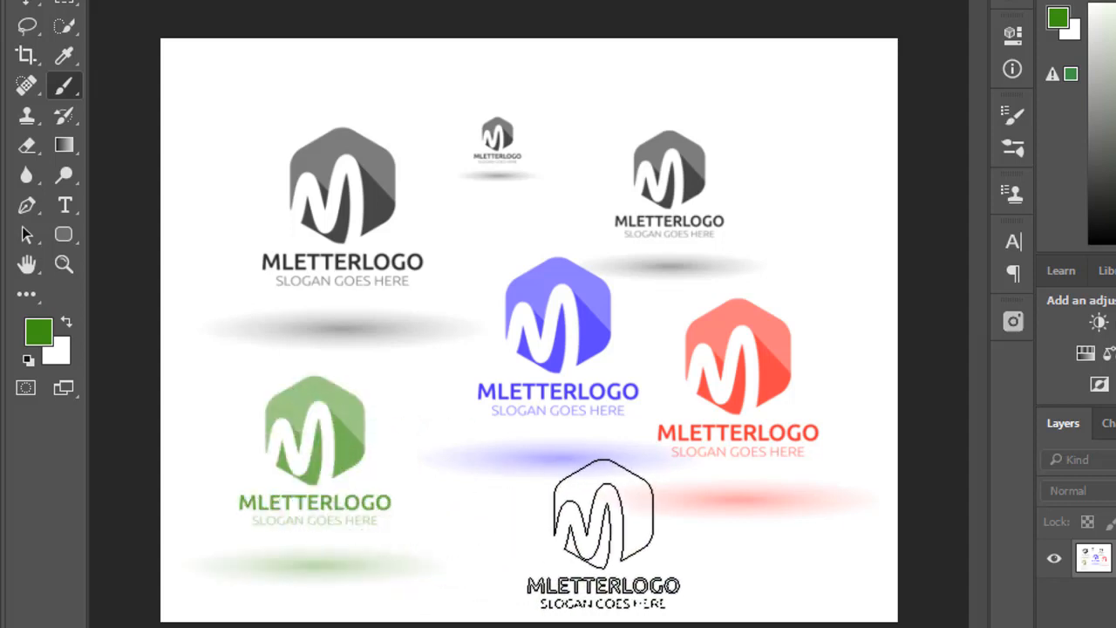
Step: Create a new brush group named TahaSoft in the brush presets
right_click(281, 115)
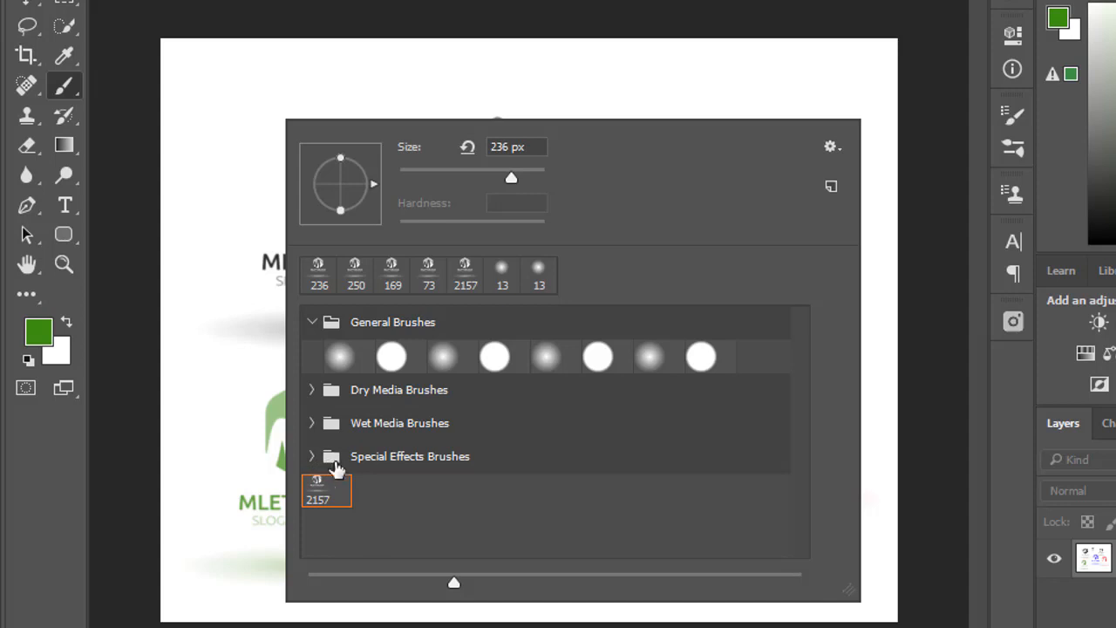
click(831, 148)
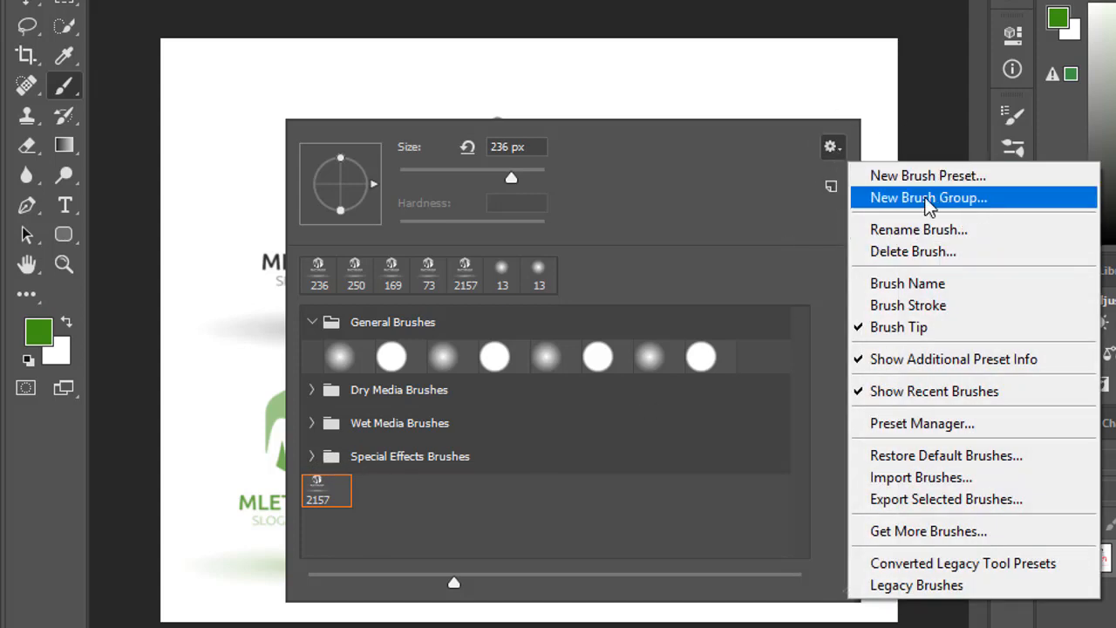
click(1007, 204)
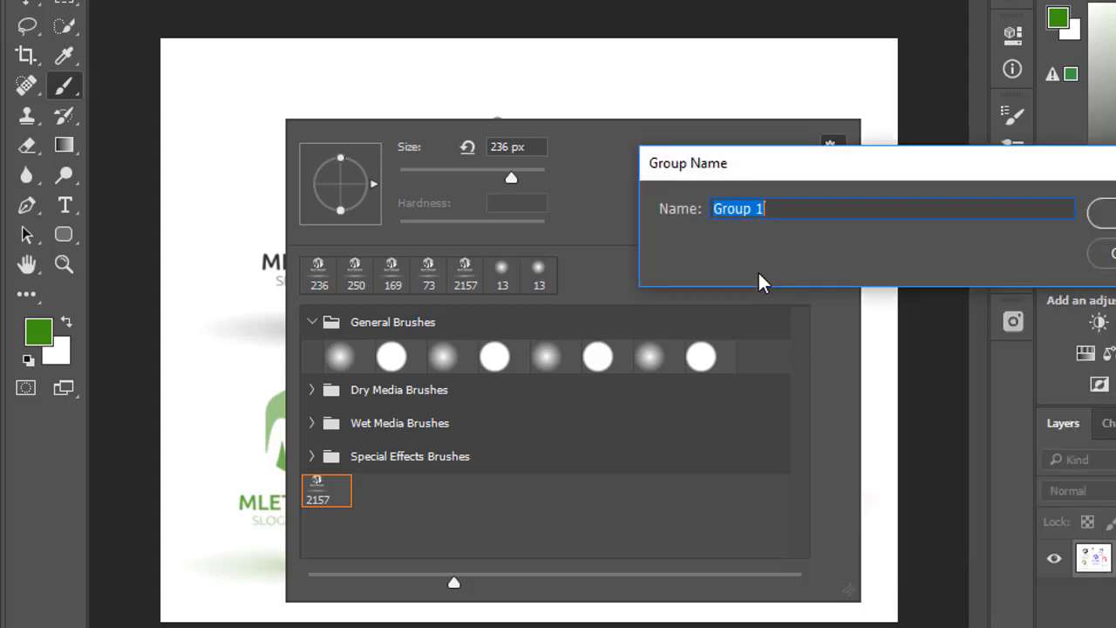
text(Ta)
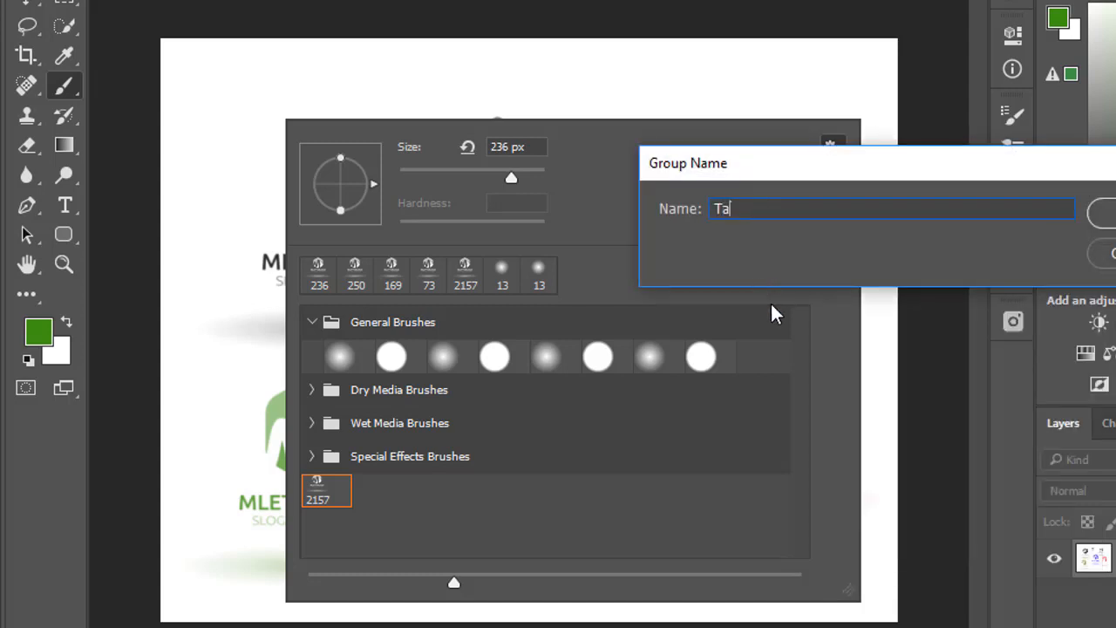
text(haSoft)
key(Return)
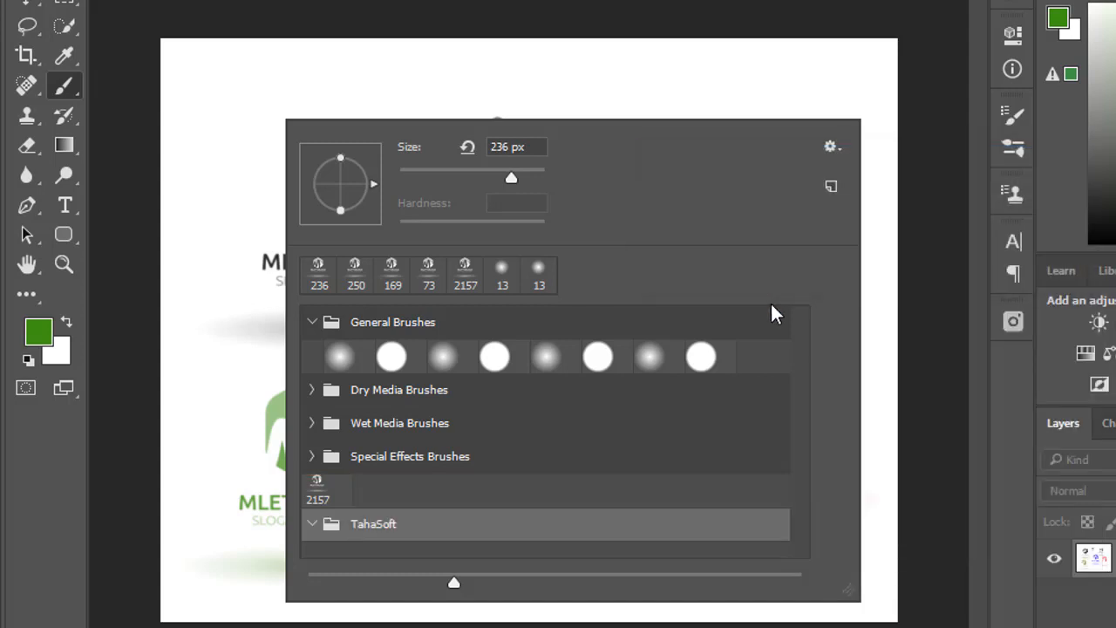
Step: Move the 2157 px logo brush into the TahaSoft group and collapse the group
mouse_move(337, 489)
mouse_down()
mouse_move(334, 523)
mouse_move(349, 526)
mouse_move(340, 519)
mouse_up()
click(310, 489)
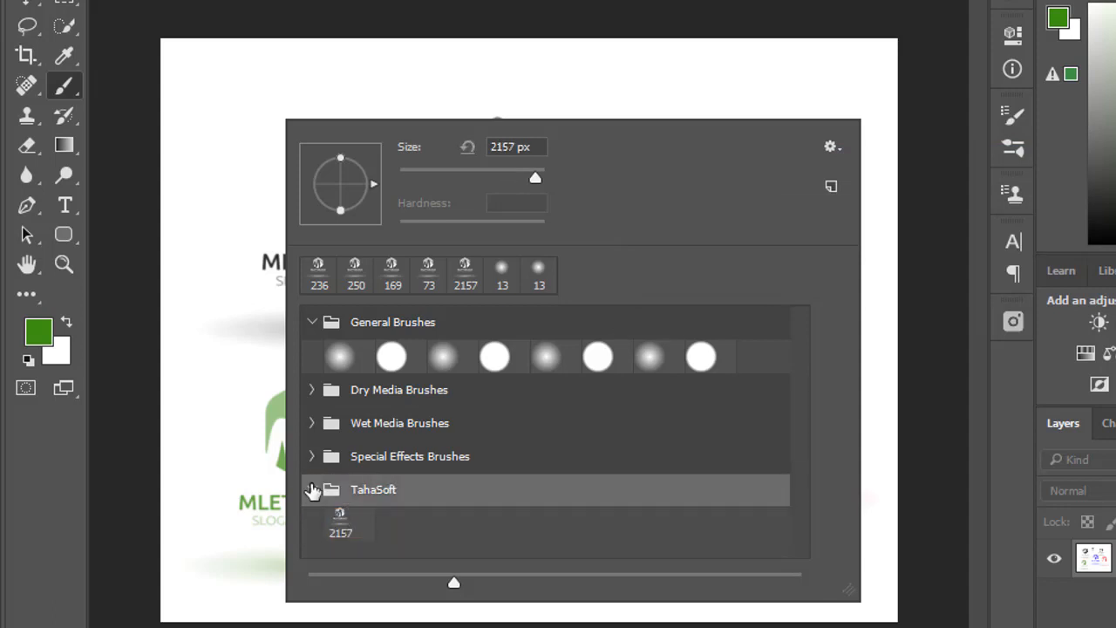
click(311, 489)
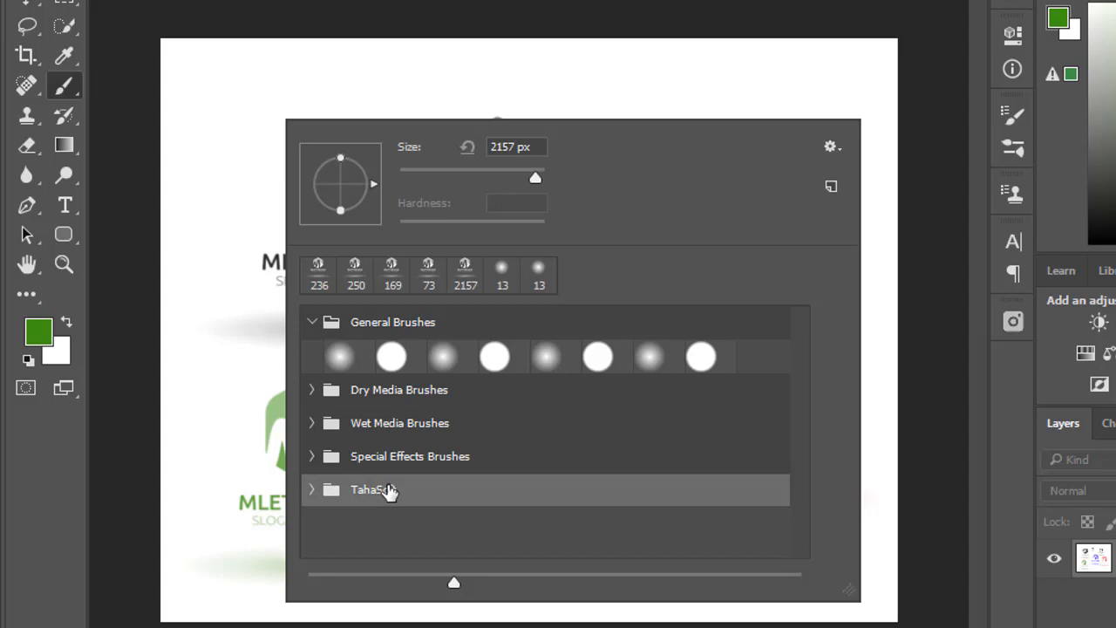
Step: Go to the Brusheezy website to get more brushes and browse its featured brushes, patterns and textures
click(829, 149)
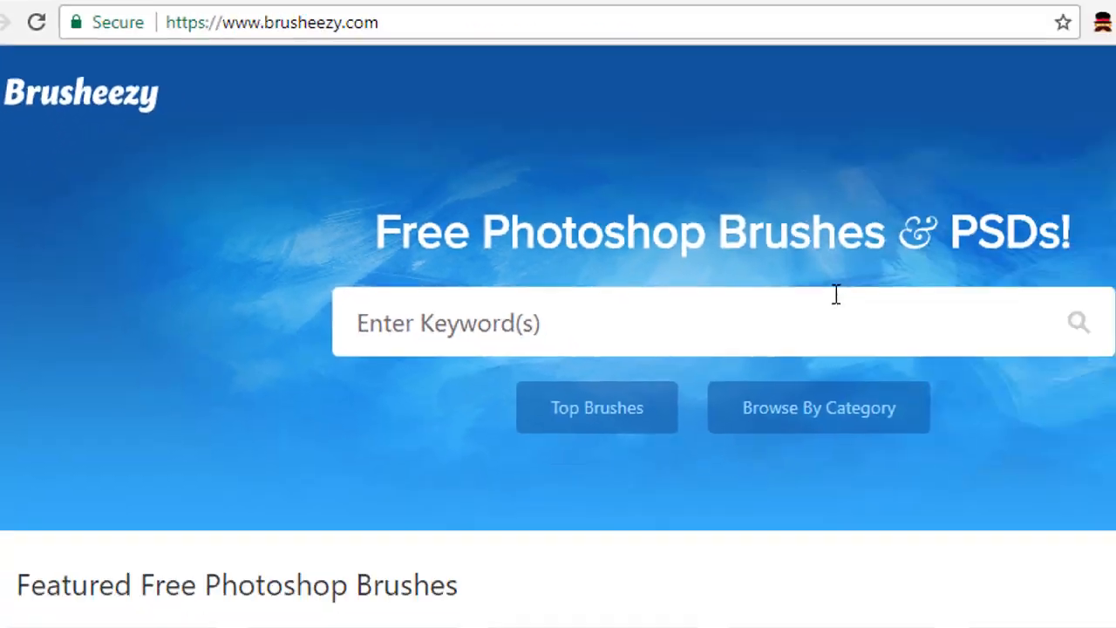
scroll(750, 326, down, 1)
scroll(750, 327, down, 4)
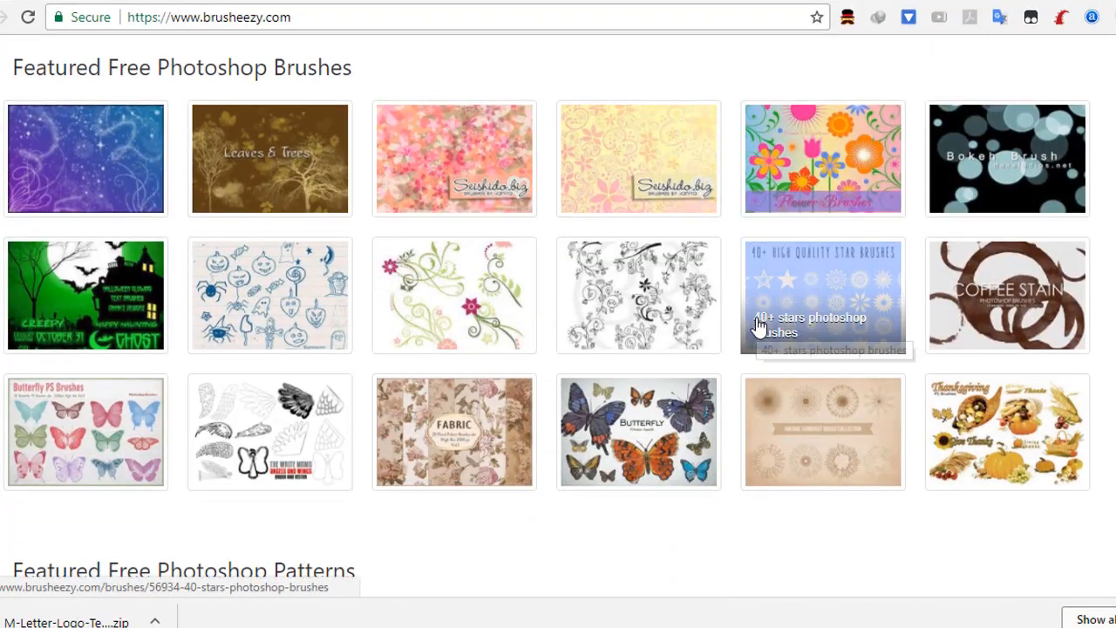
scroll(789, 327, down, 3)
scroll(789, 325, down, 6)
scroll(697, 306, up, 13)
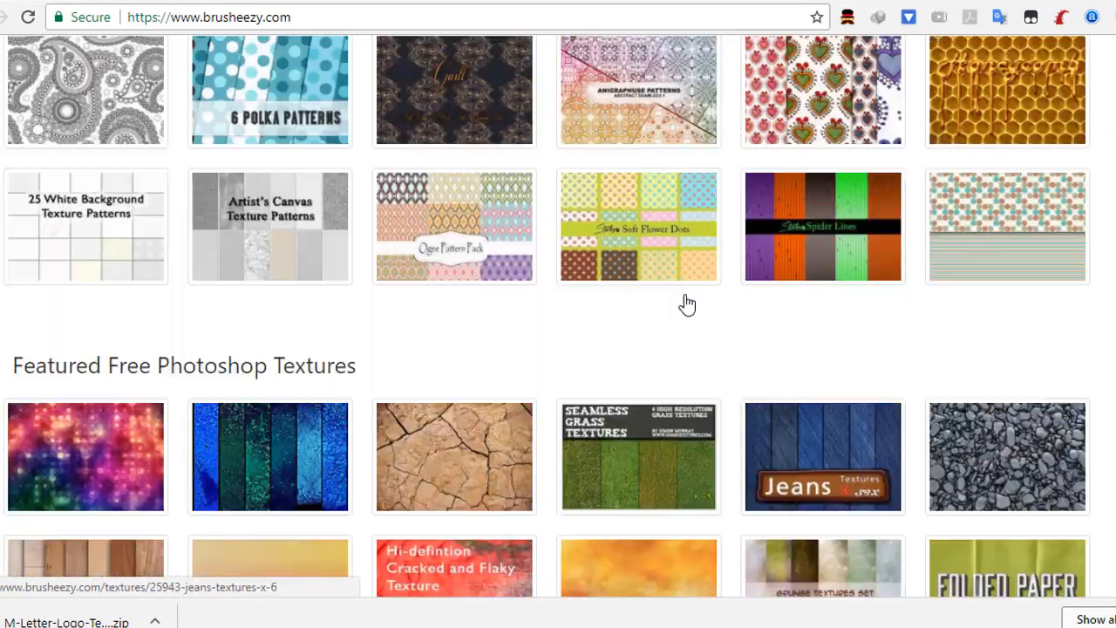
Step: Search Brusheezy for lightning and open one of the free lightning brush packs
click(455, 239)
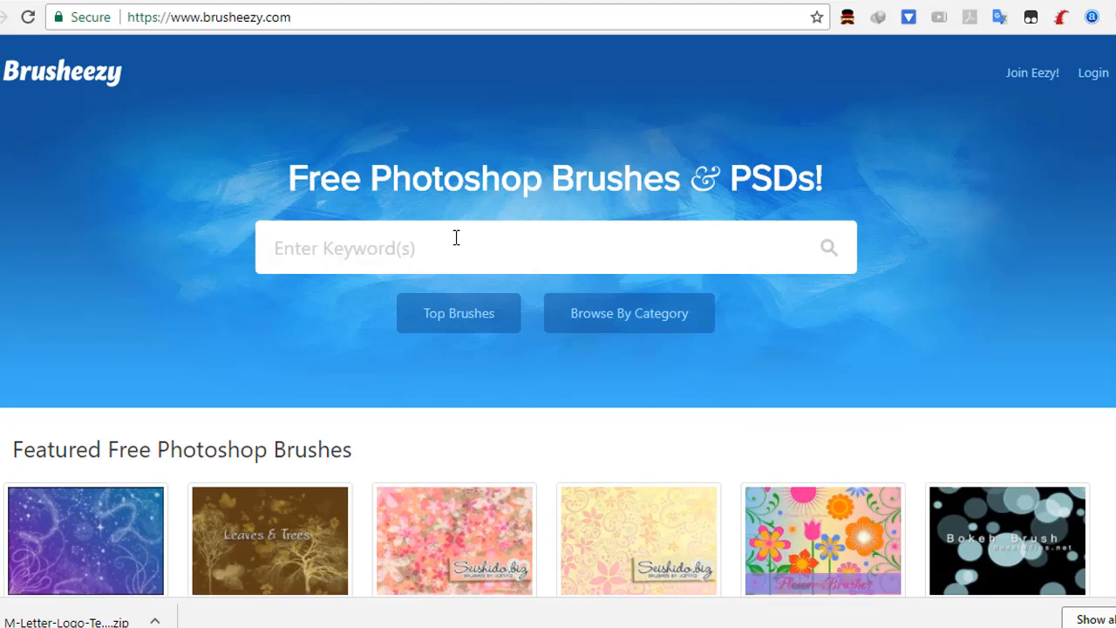
text(lightning)
key(Return)
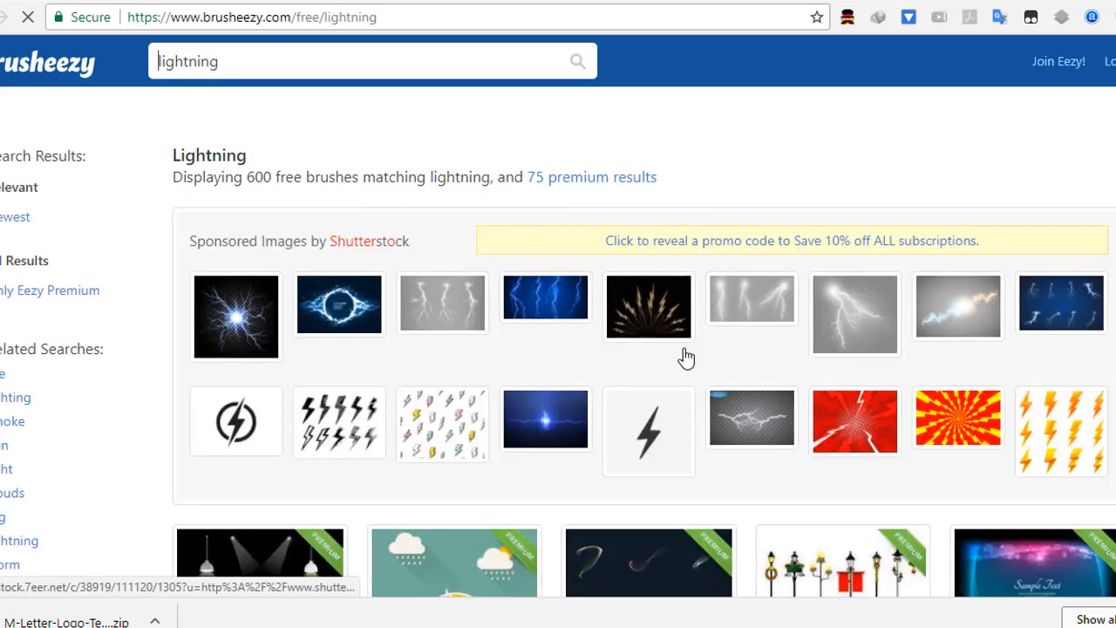
scroll(732, 323, down, 4)
scroll(632, 340, down, 2)
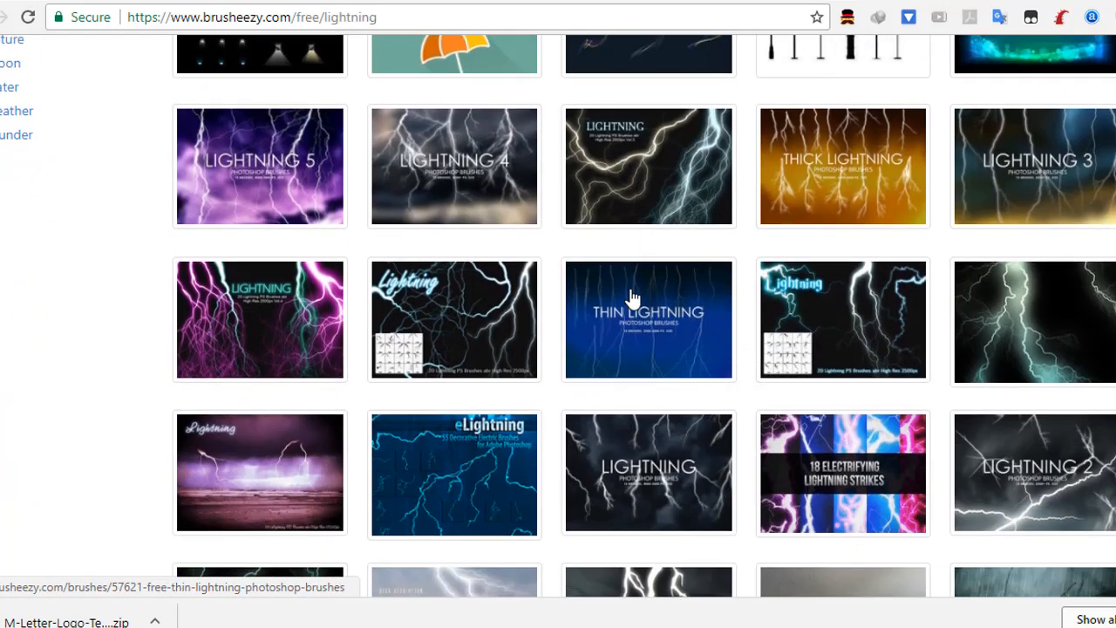
click(648, 166)
scroll(904, 392, down, 3)
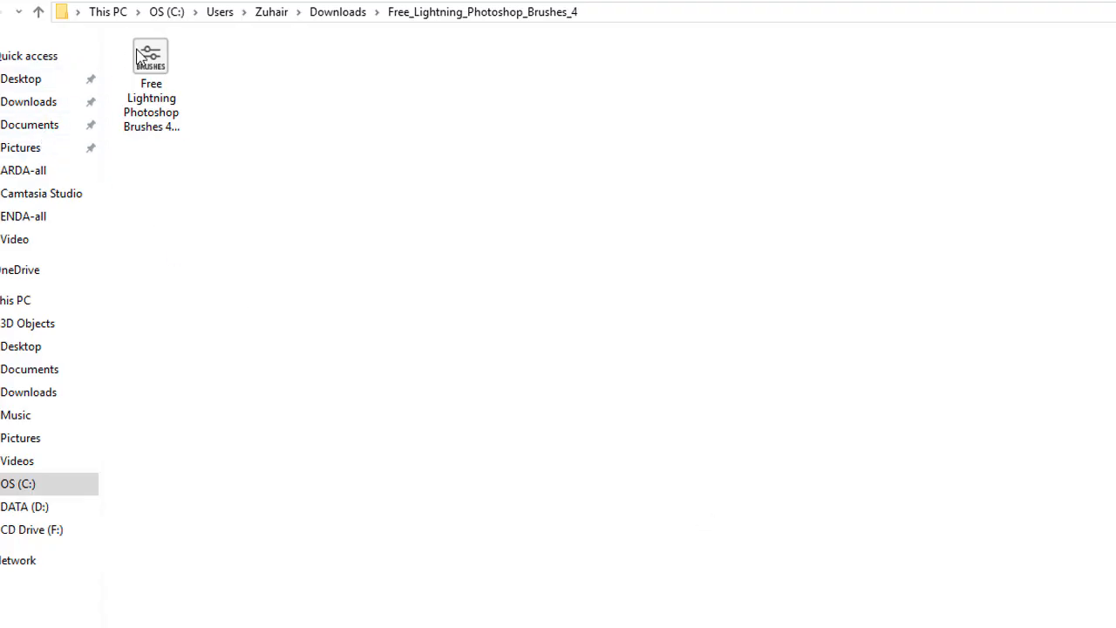
Step: Load the downloaded Free Lightning Photoshop Brushes 4 file into Photoshop's brush presets
double_click(159, 67)
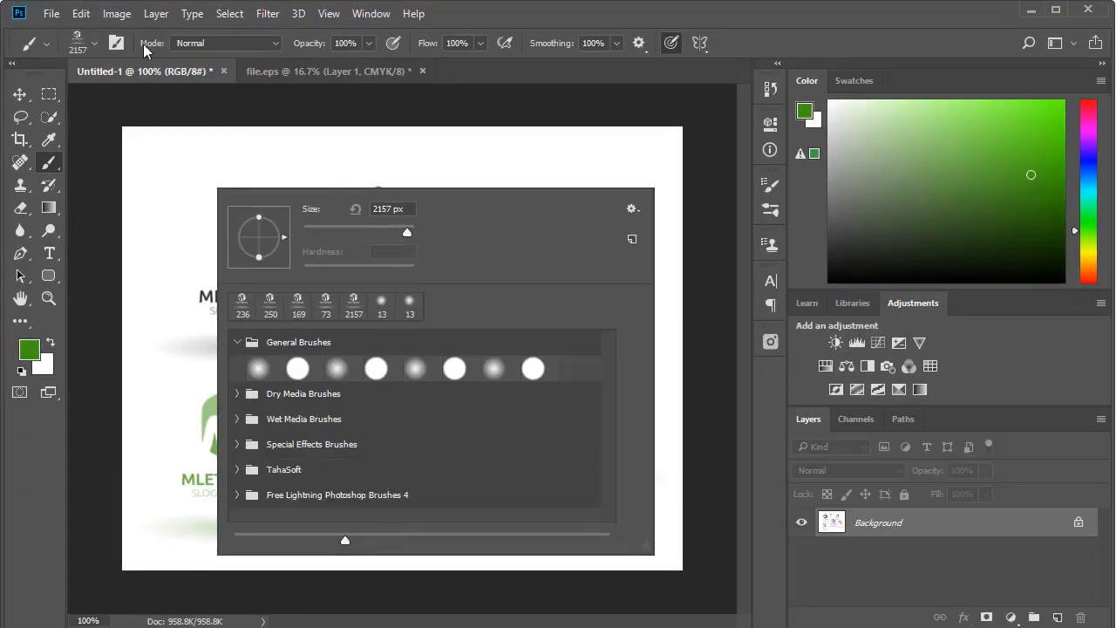
click(50, 14)
click(463, 10)
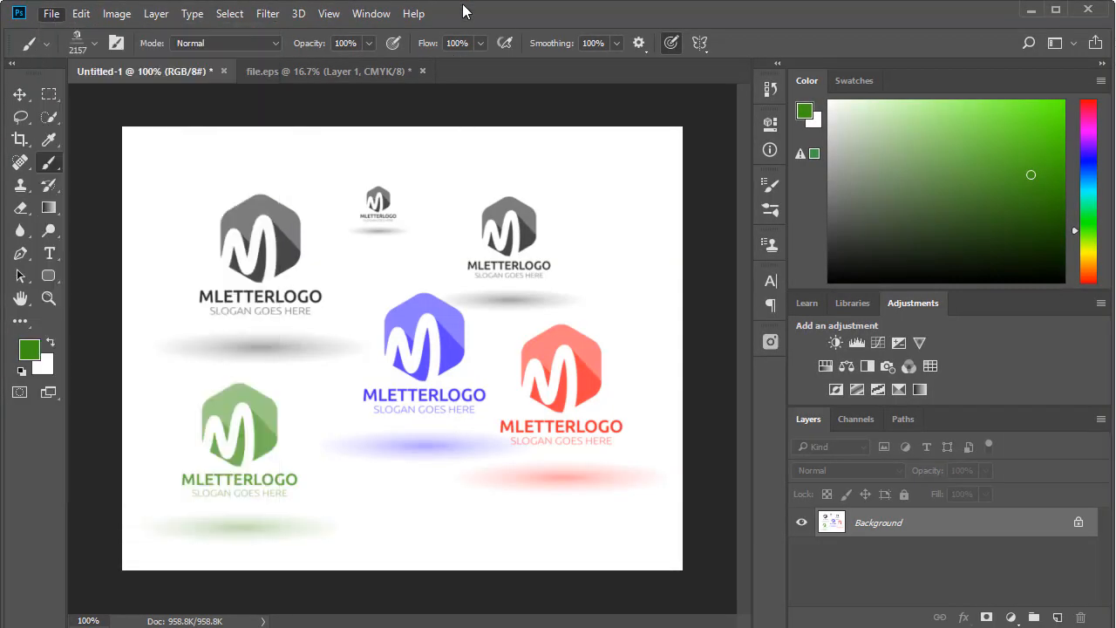
right_click(273, 215)
click(695, 237)
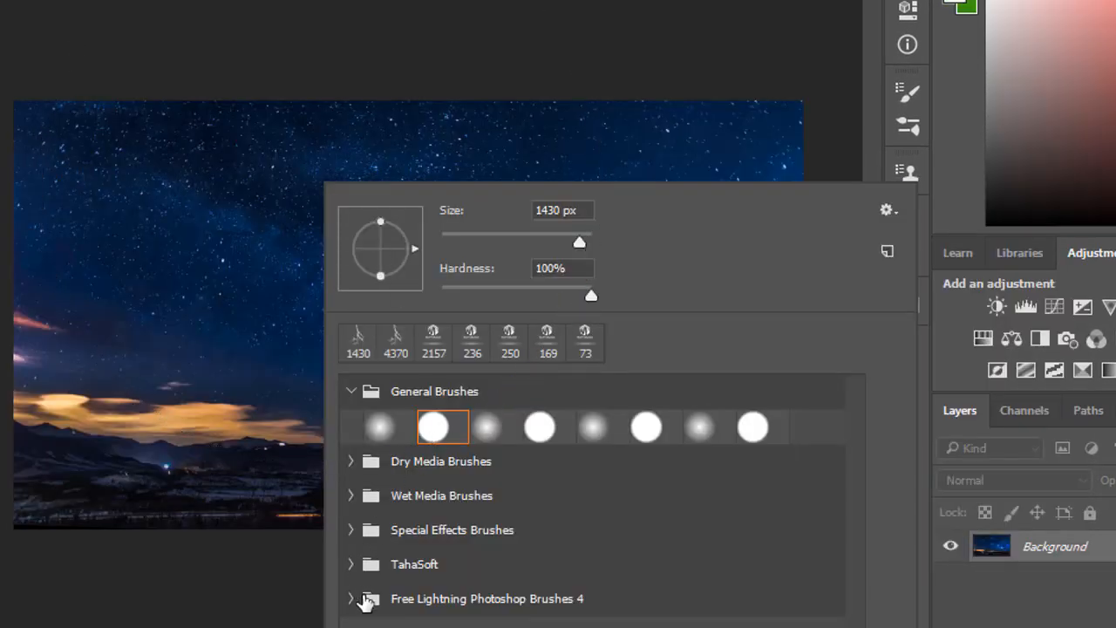
Step: Choose the 4370 px brush from the Free Lightning Photoshop Brushes 4 group and stamp a 1484 px white bolt in the middle of the night-sky photo
click(366, 600)
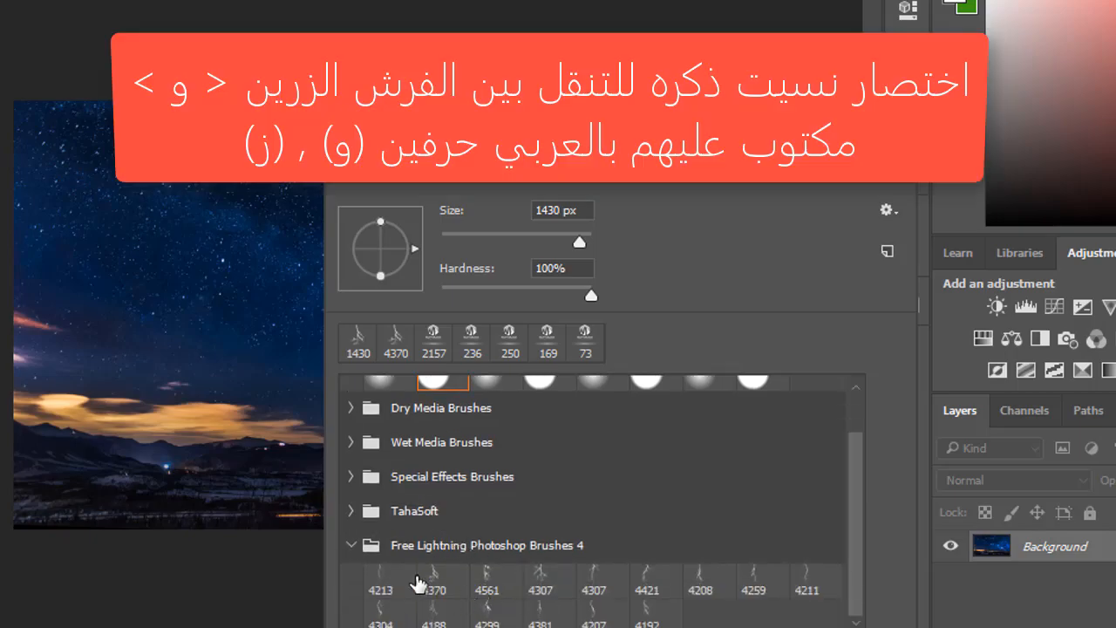
double_click(431, 573)
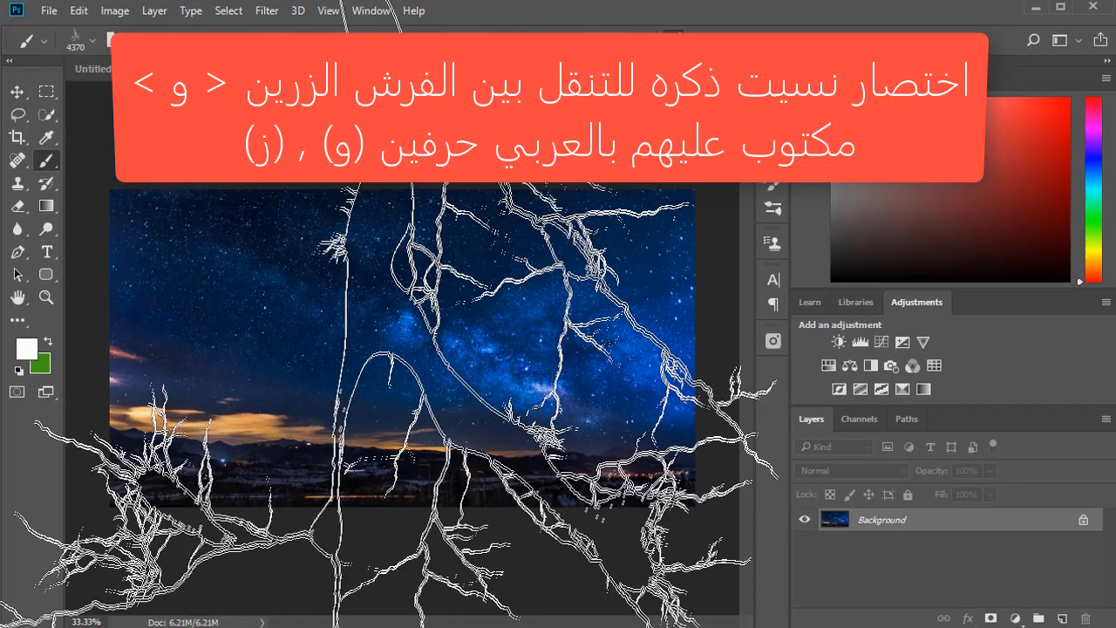
drag(516, 256, 150, 240)
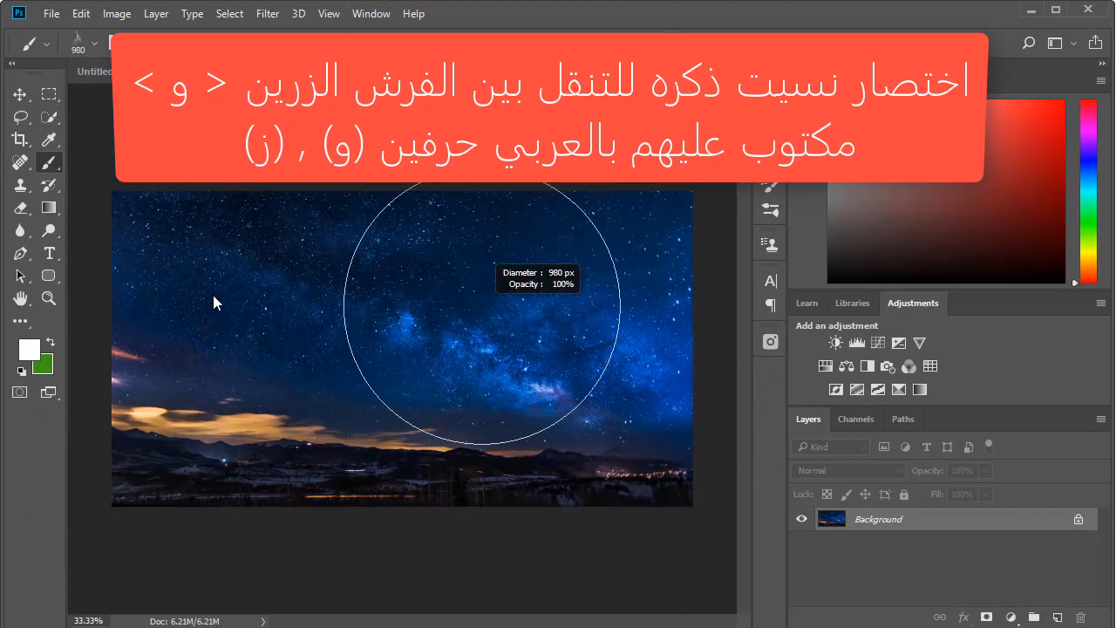
drag(212, 294, 296, 308)
click(367, 289)
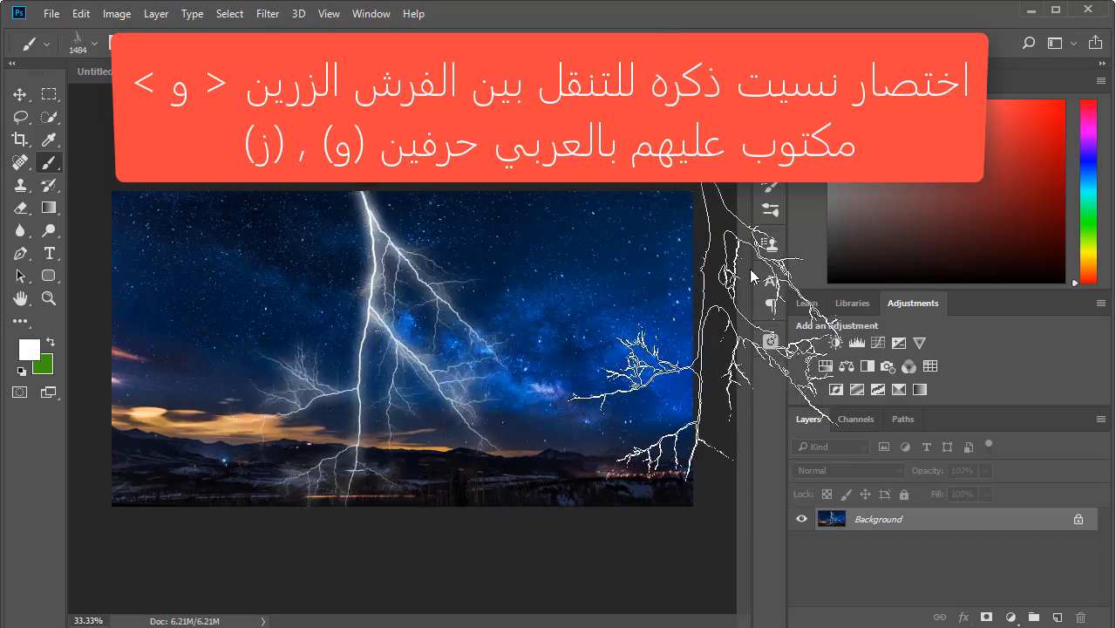